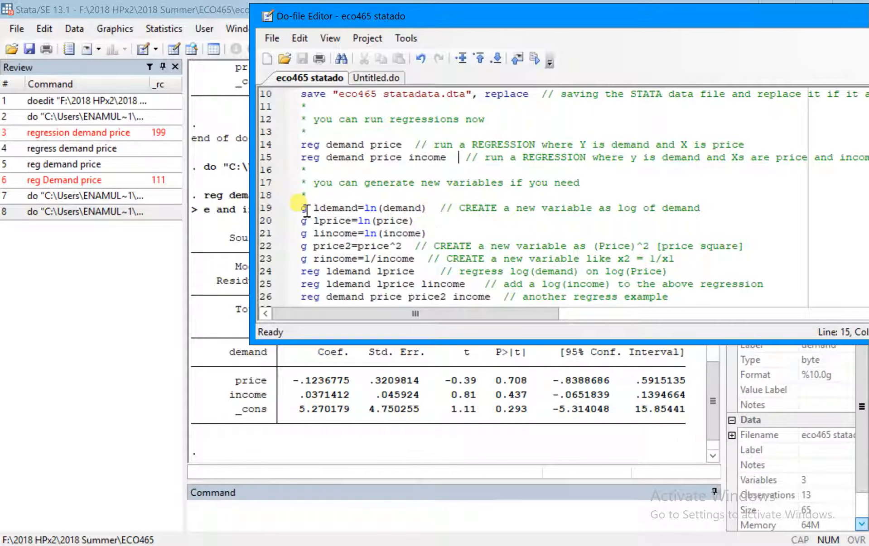
Create the variable ldemand as the natural log of demand with the command generate ldemand=ln(demand)
{"action": "left_click", "coordinate": [290, 512]}
{"action": "type", "text": "gen erate "}
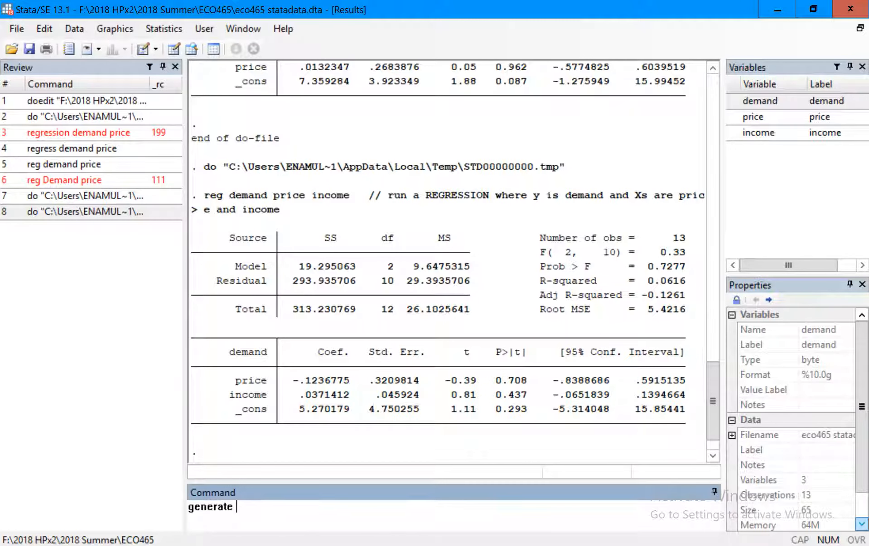
{"action": "type", "text": "ldemand=ln"}
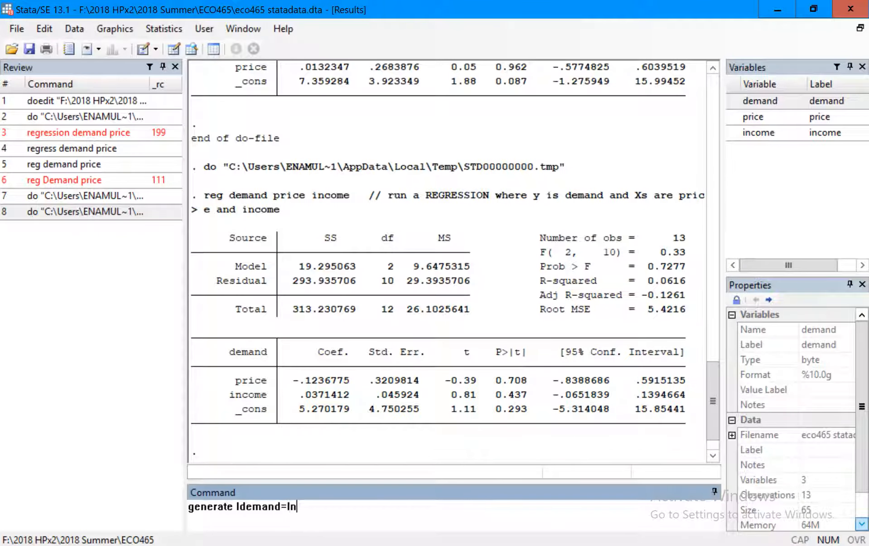
{"action": "type", "text": "demand)"}
{"action": "key", "text": "Return"}
Highlight the generate command in the results and inspect the ldemand column in the Data Editor before closing it
{"action": "left_click_drag", "start_coordinate": [192, 409], "coordinate": [330, 409]}
{"action": "type", "text": "("}
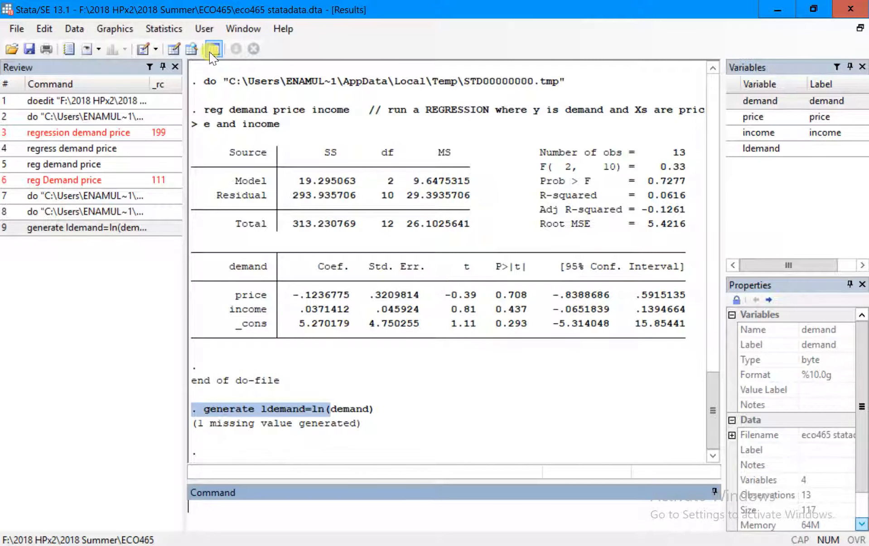
{"action": "left_click", "coordinate": [173, 51]}
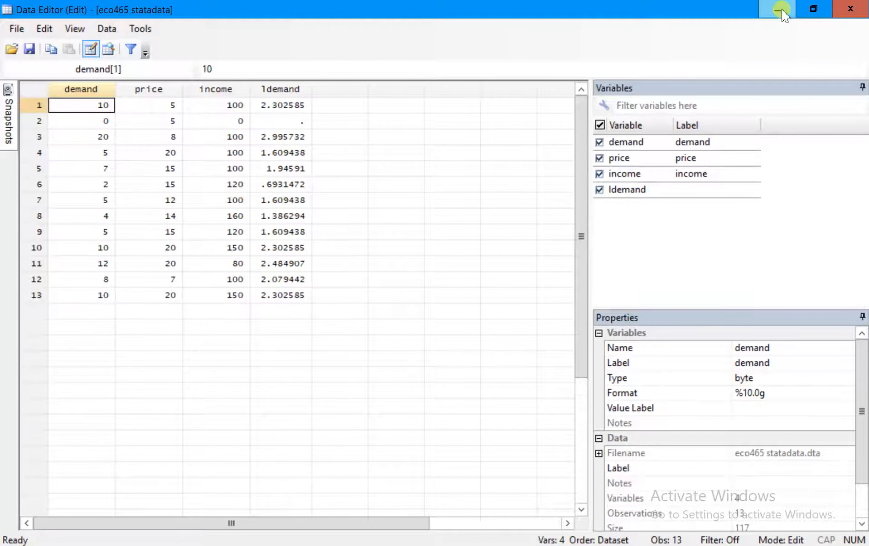
{"action": "left_click", "coordinate": [848, 10]}
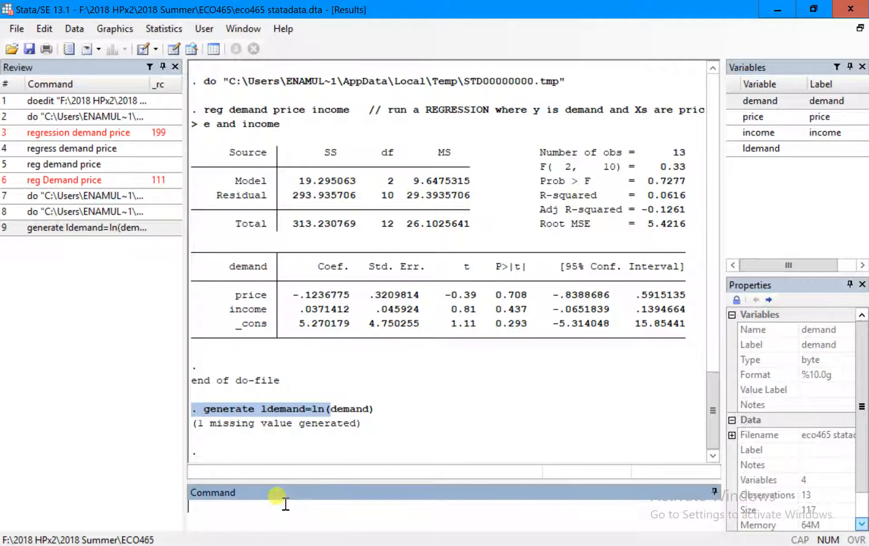
Try to run only line 19 of the eco465 statado do-file, g ldemand=ln(demand)
{"action": "key", "text": "alt+Tab"}
{"action": "left_click", "coordinate": [307, 208]}
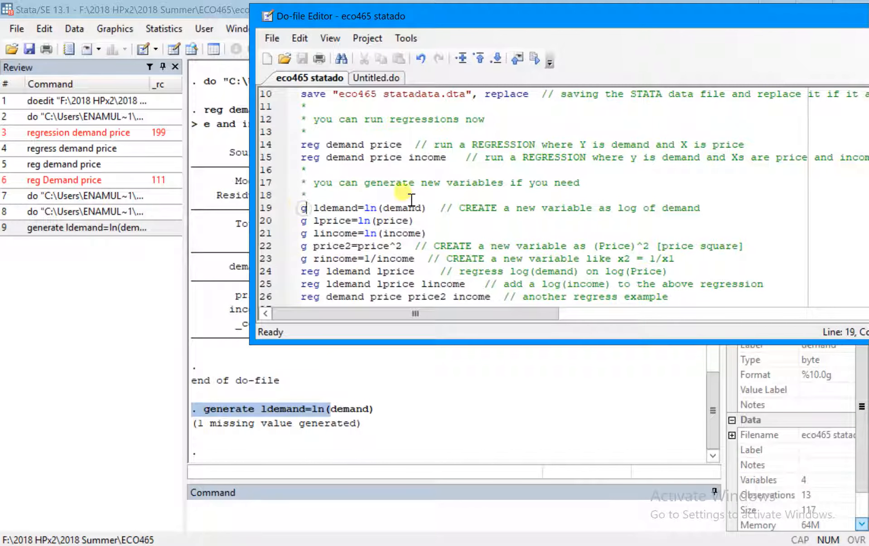
{"action": "left_click", "coordinate": [427, 208], "text": "shift"}
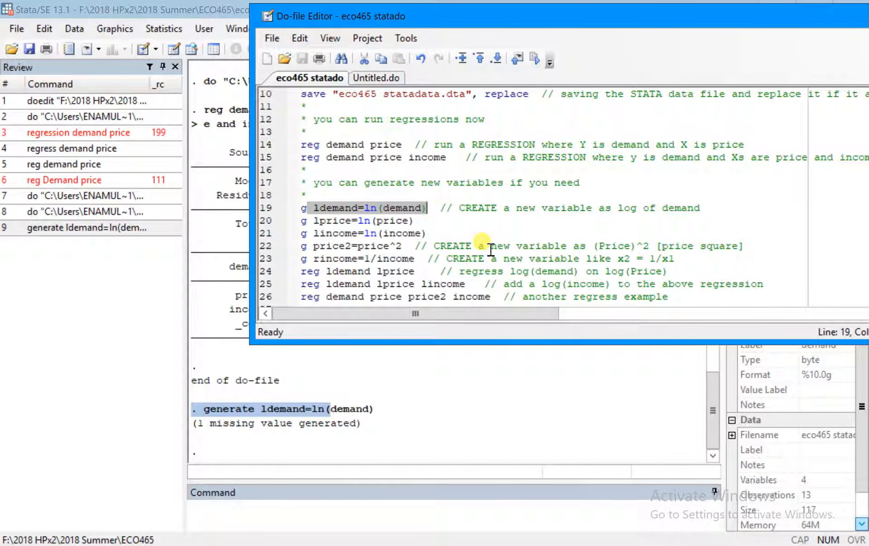
{"action": "key", "text": "ctrl+d"}
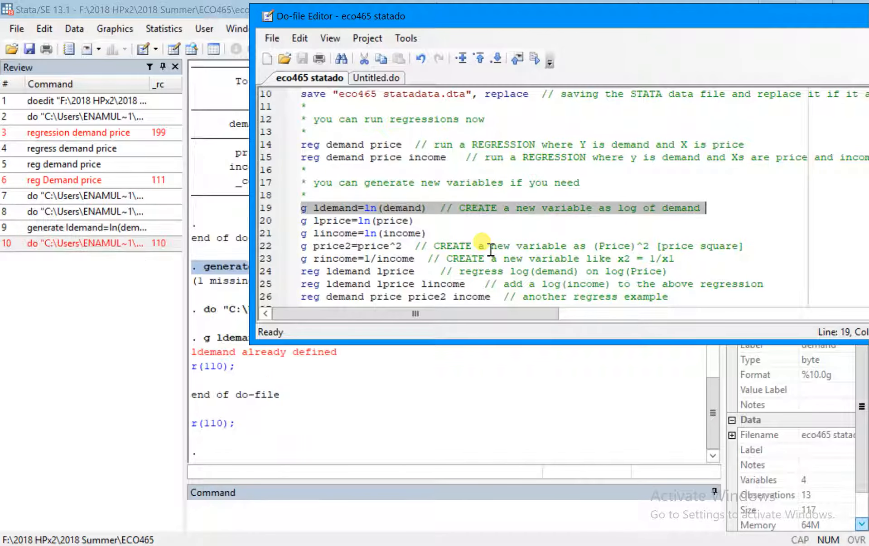
Remove the existing log variable from the dataset with the command drop ldemand
{"action": "left_click", "coordinate": [265, 392]}
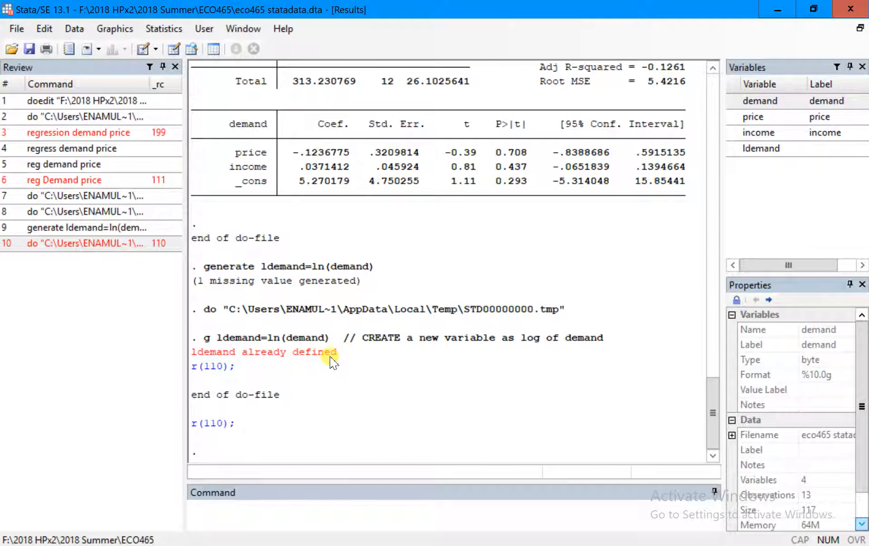
{"action": "left_click", "coordinate": [392, 517]}
{"action": "type", "text": "drop"}
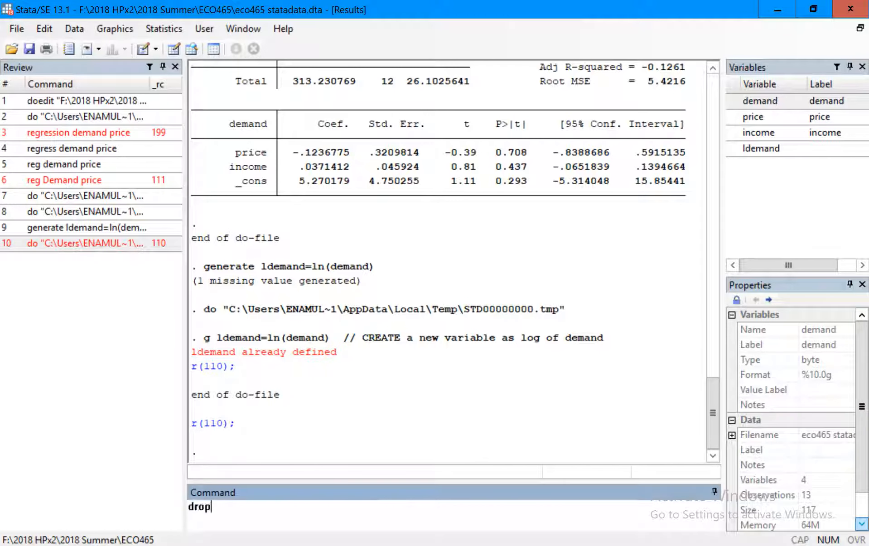
{"action": "type", "text": " ldemand"}
{"action": "key", "text": "Return"}
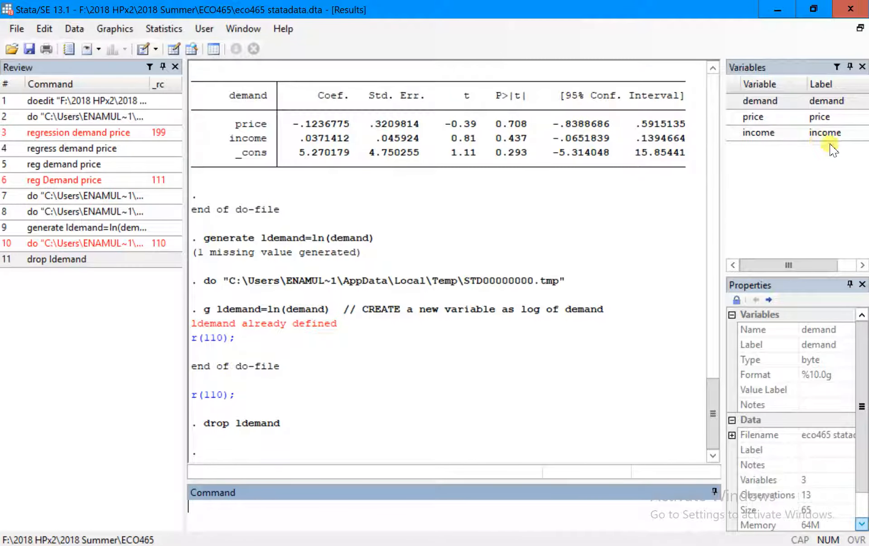
Run do-file lines 19 to 21 to generate the log variables ldemand, lprice and lincome
{"action": "left_click", "coordinate": [428, 543]}
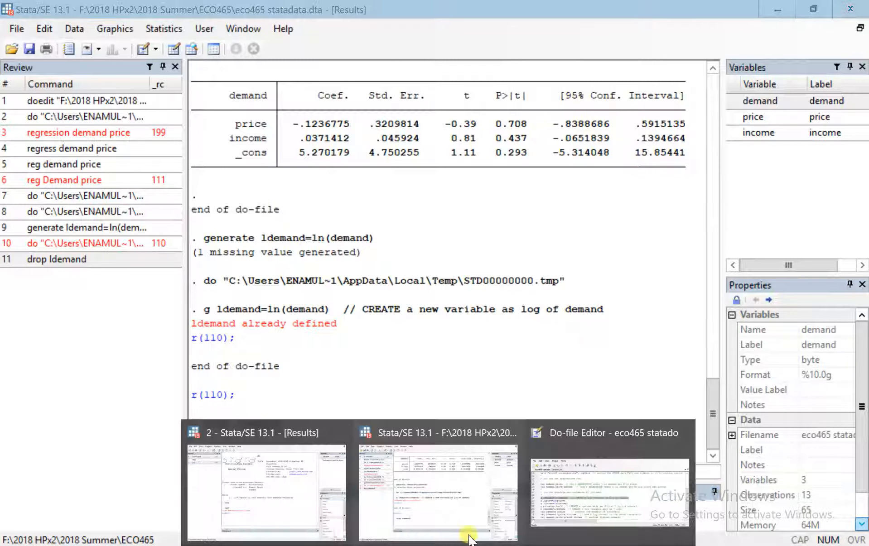
{"action": "left_click", "coordinate": [562, 521]}
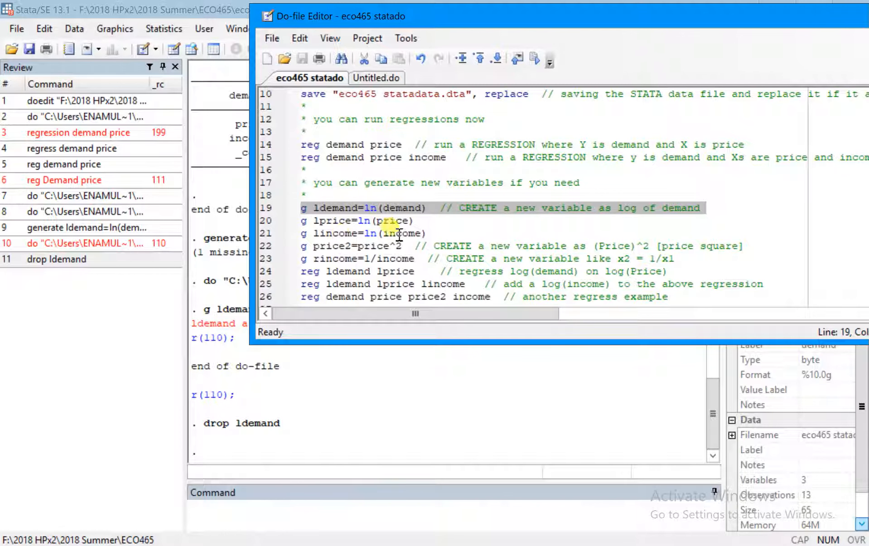
{"action": "left_click", "coordinate": [489, 233], "text": "shift"}
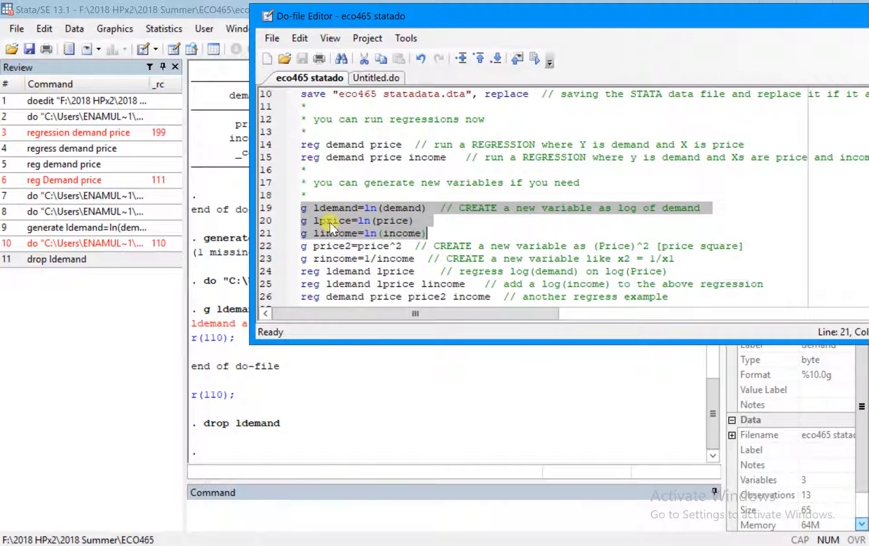
{"action": "key", "text": "ctrl+d"}
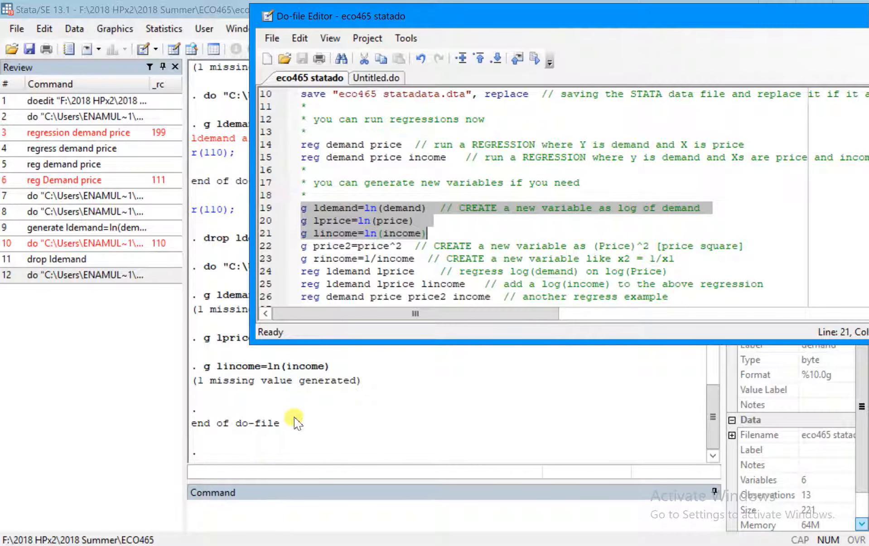
Run do-file lines 22 to 24, generating price2=price^2 and rincome=1/income and regressing ldemand on lprice
{"action": "triple_click", "coordinate": [333, 246]}
{"action": "left_click", "coordinate": [301, 236]}
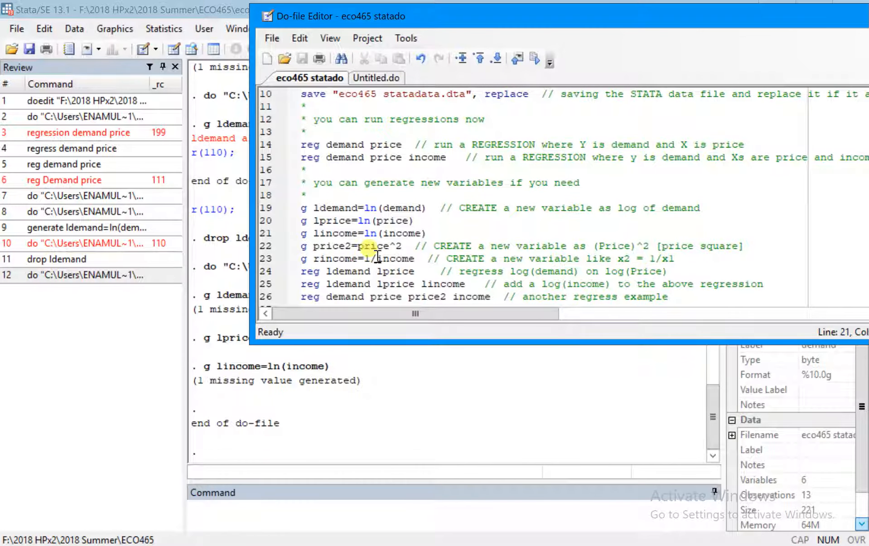
{"action": "left_click_drag", "start_coordinate": [300, 246], "coordinate": [421, 272]}
{"action": "key", "text": "ctrl+d"}
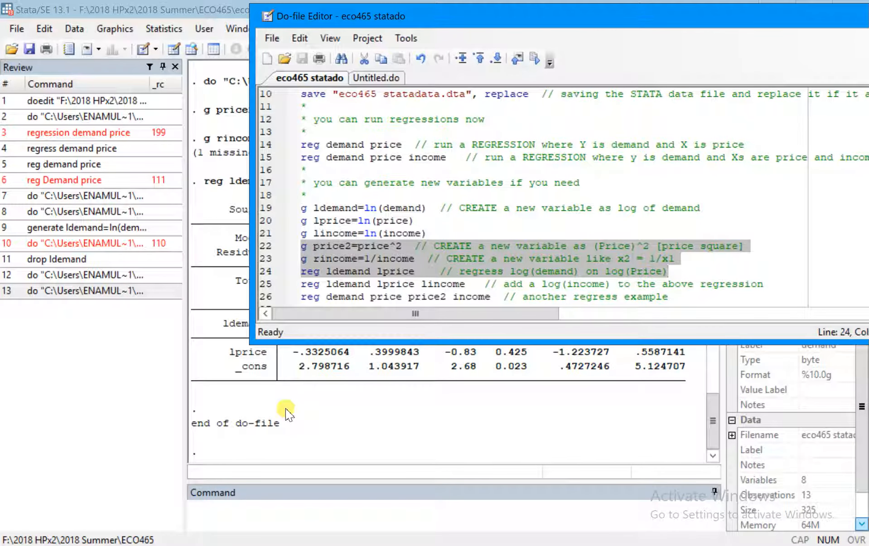
Compare the R-squared and coefficients of the ldemand on lprice regression with the earlier demand on price regression
{"action": "left_click", "coordinate": [140, 344]}
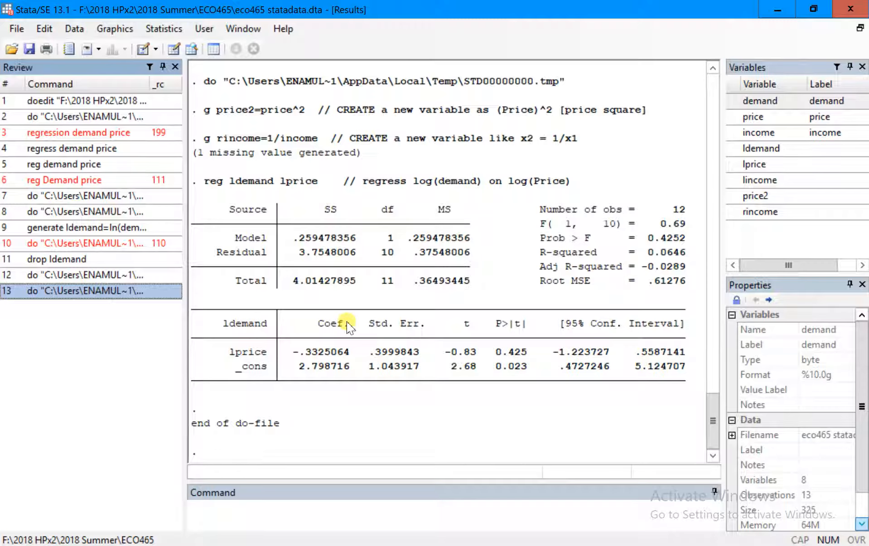
{"action": "scroll", "coordinate": [448, 304], "scroll_direction": "up", "scroll_amount": 15}
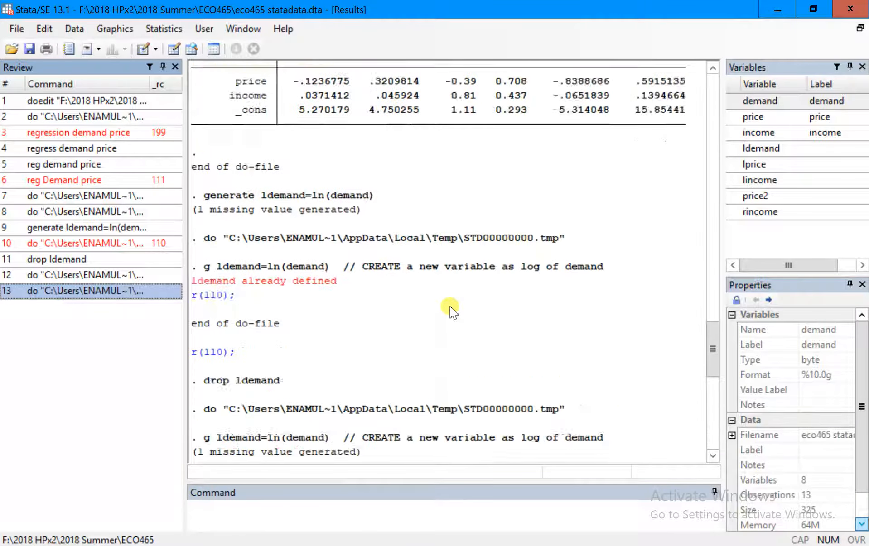
{"action": "scroll", "coordinate": [450, 310], "scroll_direction": "up", "scroll_amount": 12}
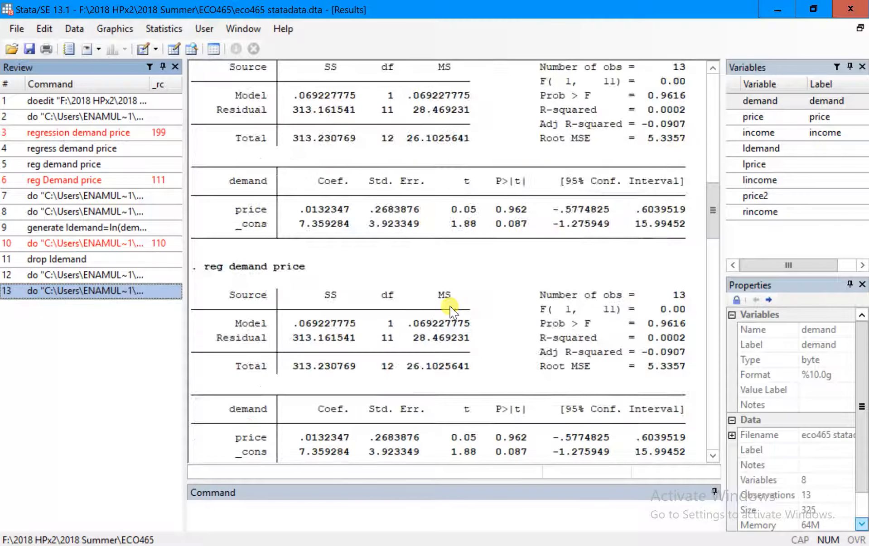
{"action": "scroll", "coordinate": [451, 311], "scroll_direction": "down", "scroll_amount": 1}
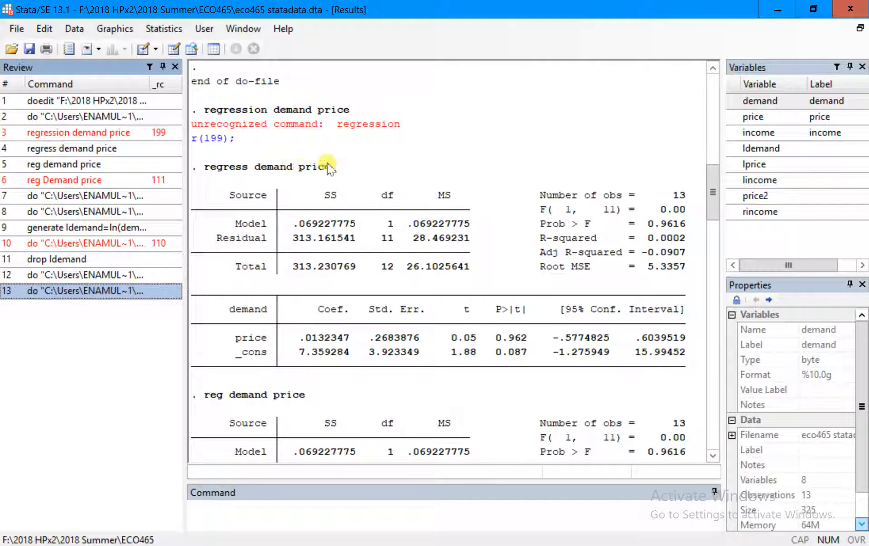
{"action": "scroll", "coordinate": [356, 327], "scroll_direction": "down", "scroll_amount": 10}
{"action": "scroll", "coordinate": [355, 327], "scroll_direction": "down", "scroll_amount": 15}
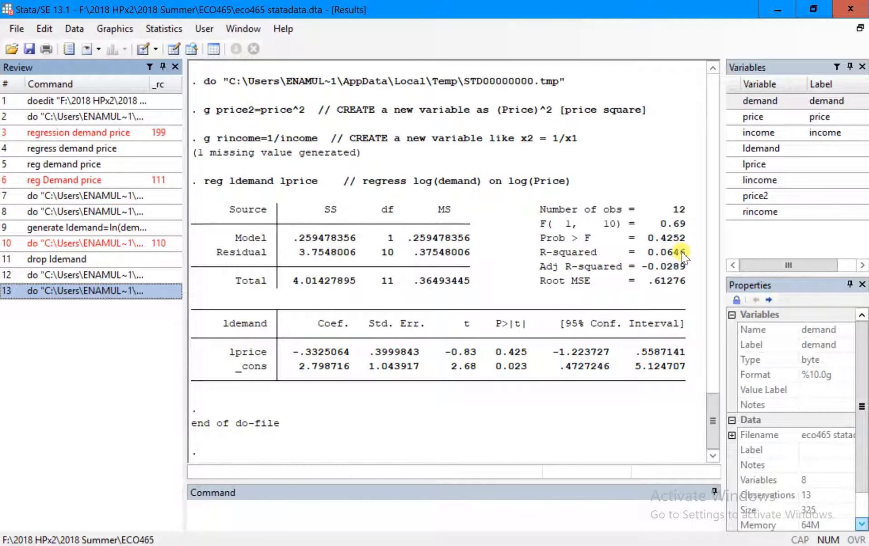
{"action": "scroll", "coordinate": [682, 256], "scroll_direction": "up", "scroll_amount": 15}
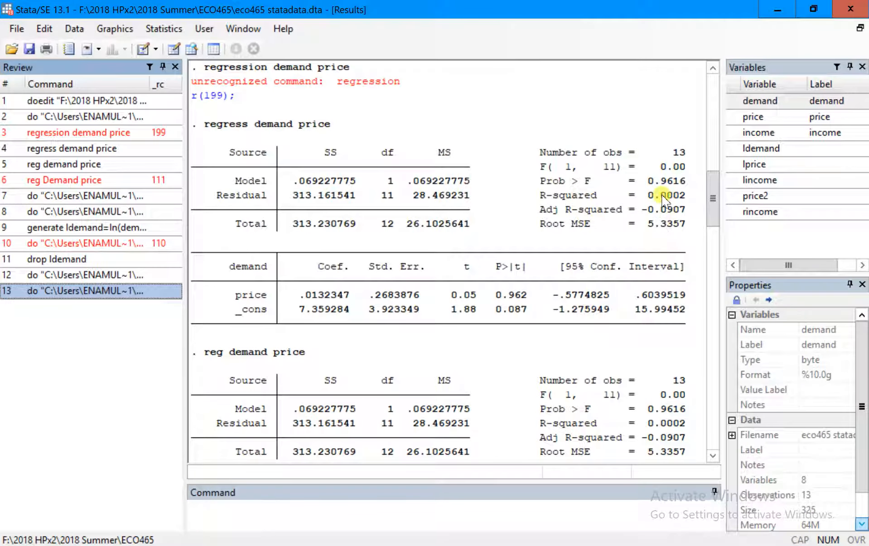
{"action": "scroll", "coordinate": [507, 188], "scroll_direction": "down", "scroll_amount": 12}
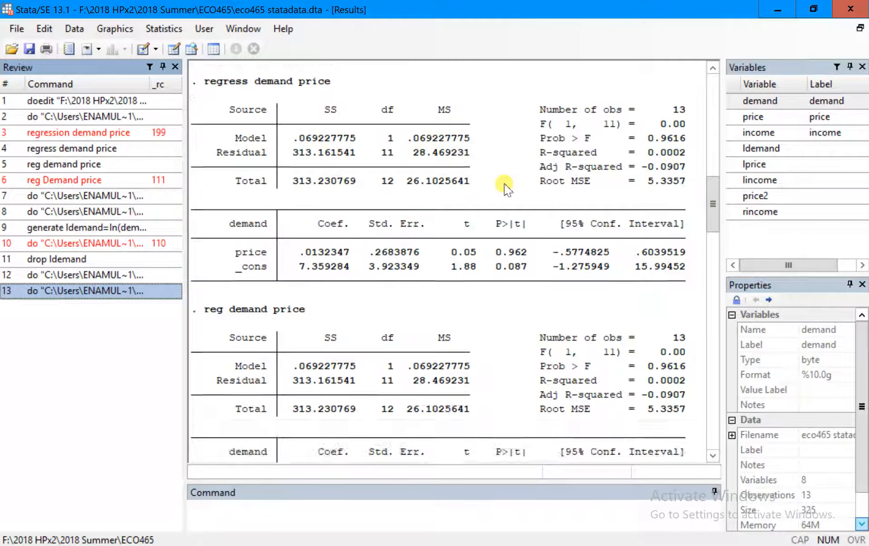
{"action": "scroll", "coordinate": [504, 186], "scroll_direction": "down", "scroll_amount": 9}
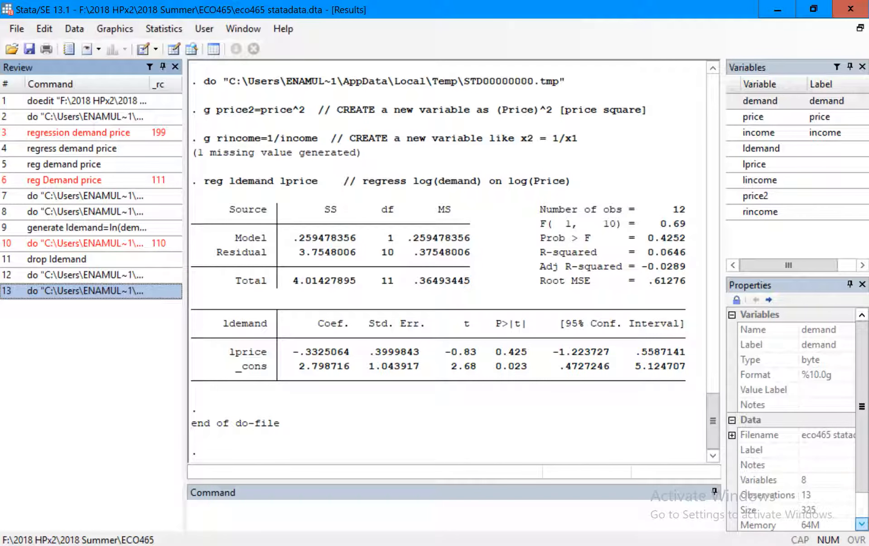
Run do-file lines 25 and 26, the regressions of ldemand on lprice lincome and demand on price price2 income
{"action": "left_click", "coordinate": [438, 545]}
{"action": "left_click", "coordinate": [538, 516]}
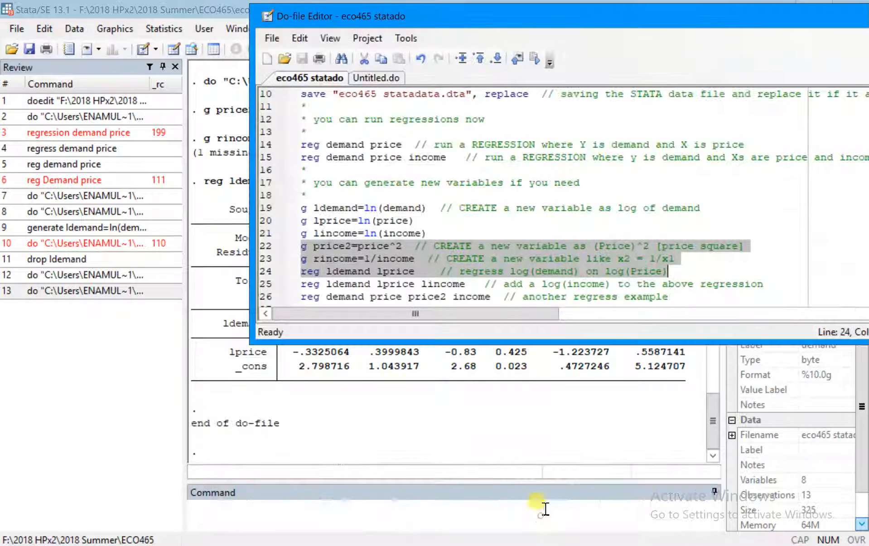
{"action": "scroll", "coordinate": [451, 265], "scroll_direction": "down", "scroll_amount": 1}
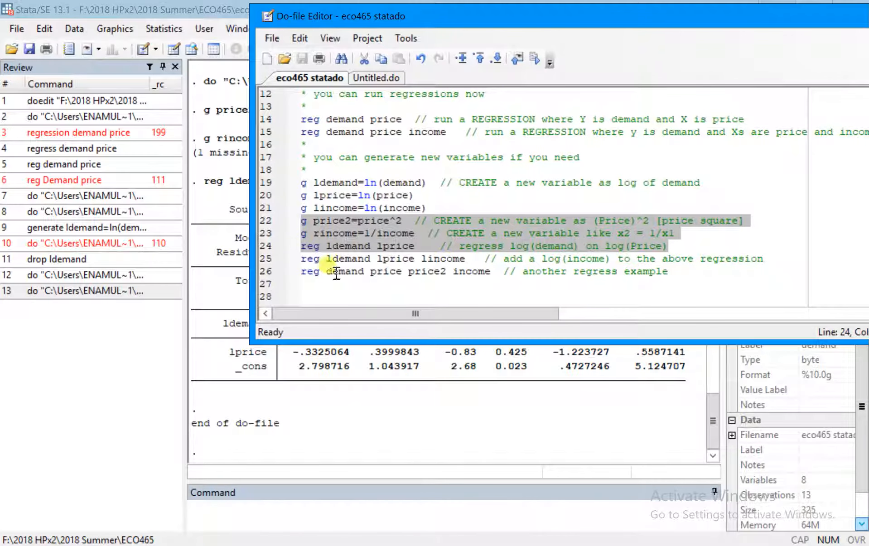
{"action": "left_click_drag", "start_coordinate": [305, 259], "coordinate": [710, 285]}
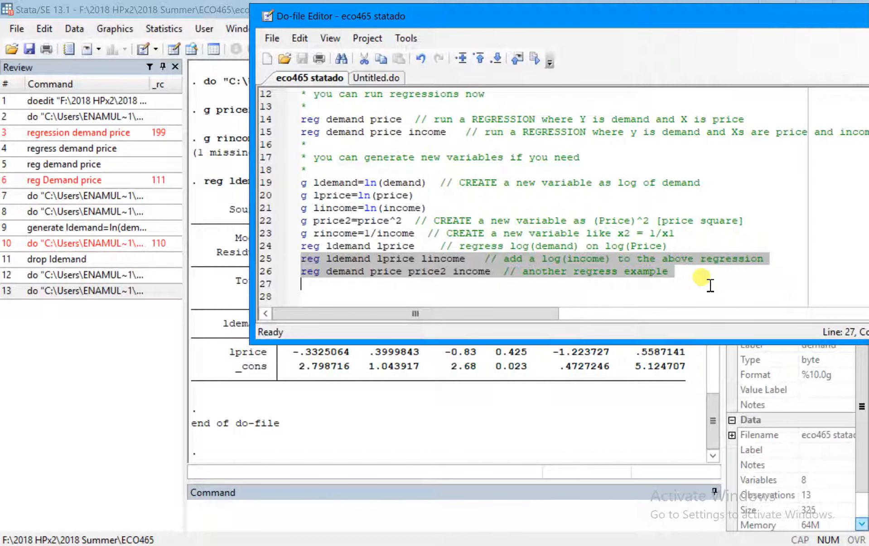
{"action": "key", "text": "ctrl+d"}
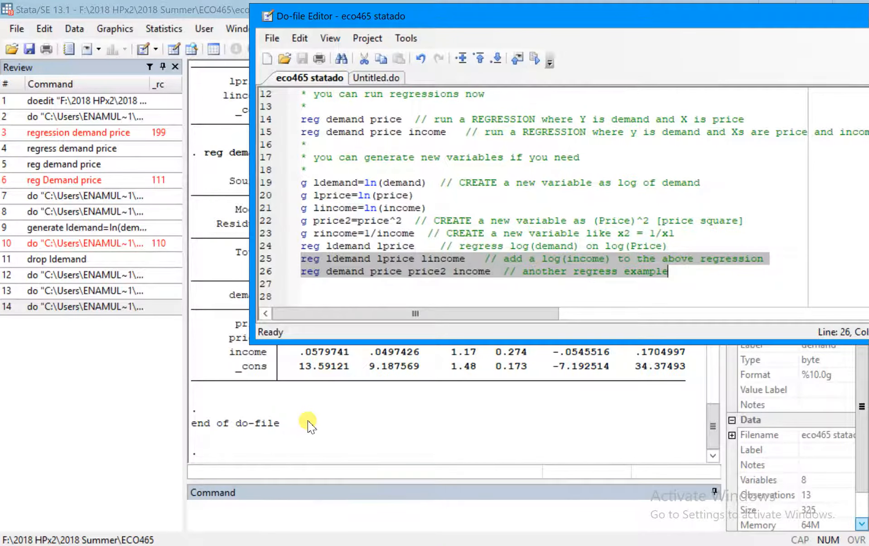
Examine the R-squared and coefficient tables of the ldemand on lprice lincome and demand on price price2 income regressions
{"action": "left_click", "coordinate": [308, 424]}
{"action": "scroll", "coordinate": [342, 288], "scroll_direction": "up", "scroll_amount": 6}
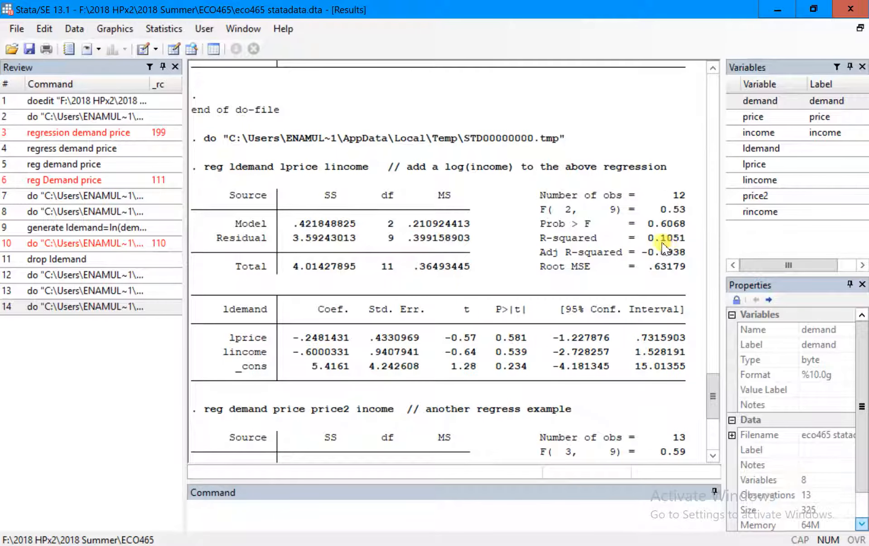
{"action": "scroll", "coordinate": [545, 271], "scroll_direction": "down", "scroll_amount": 2}
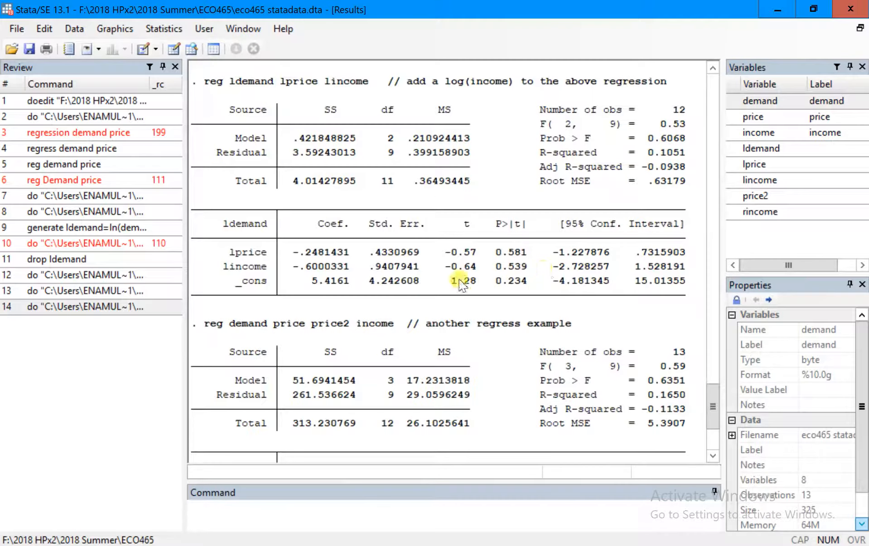
{"action": "scroll", "coordinate": [442, 242], "scroll_direction": "down", "scroll_amount": 4}
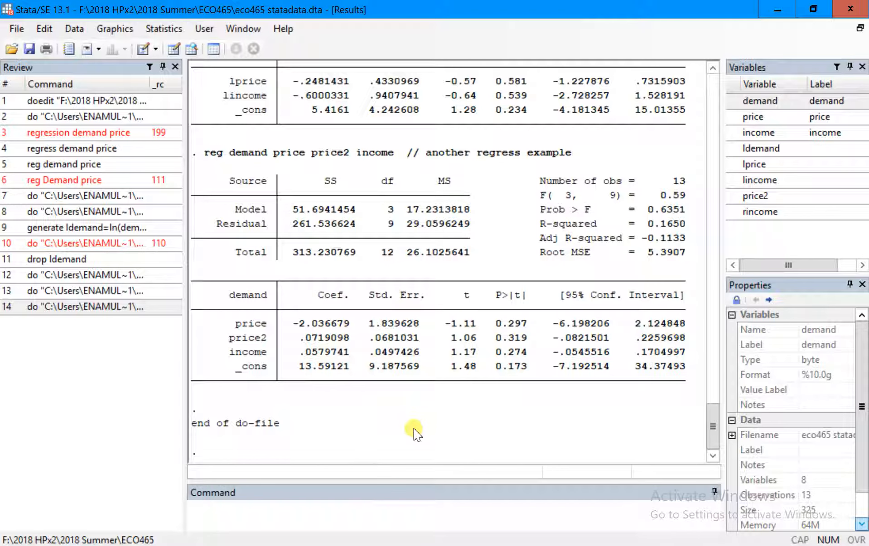
Add the command g demandr=1/demand as line 27 of the eco465 statado do-file
{"action": "mouse_move", "coordinate": [446, 520]}
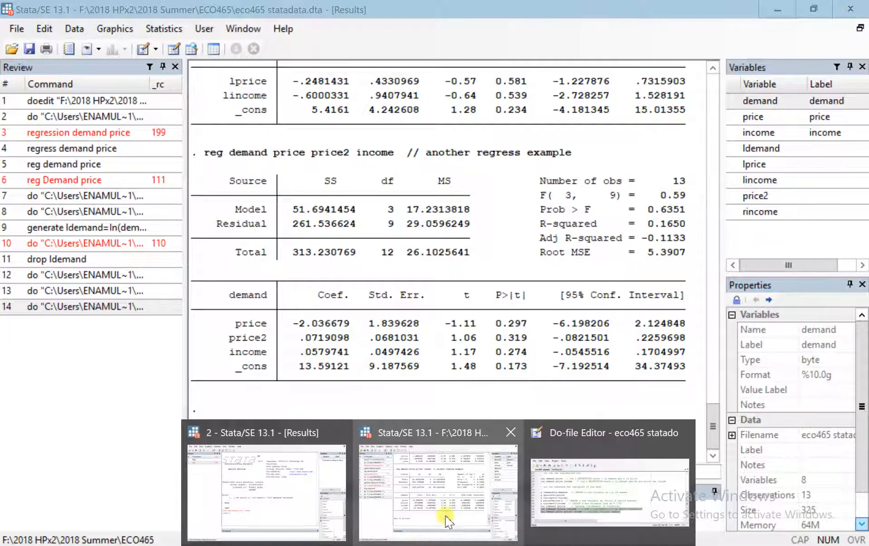
{"action": "left_click", "coordinate": [555, 504]}
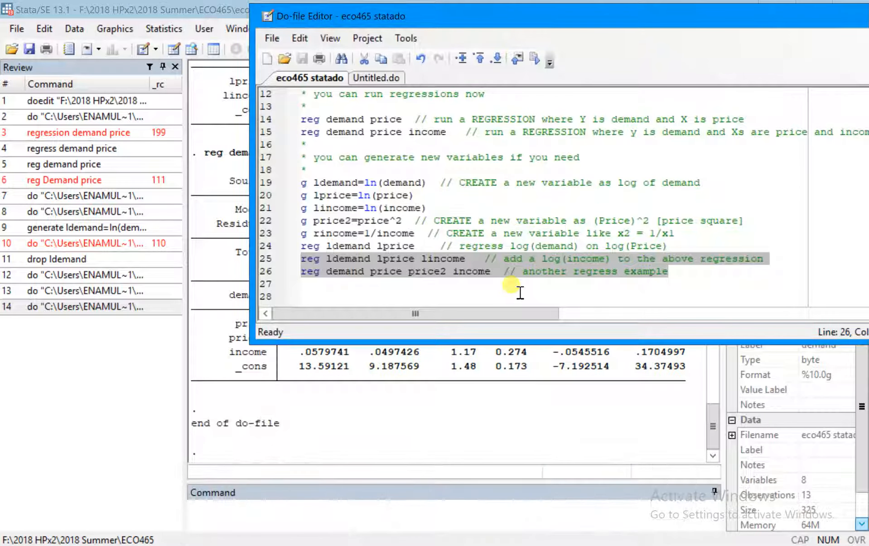
{"action": "left_click", "coordinate": [689, 271]}
{"action": "key", "text": "Return"}
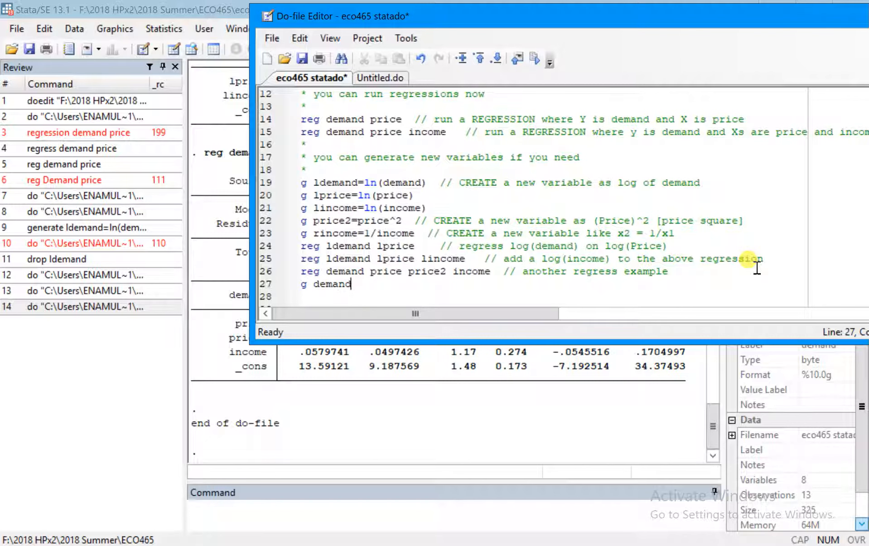
{"action": "type", "text": "=1/"}
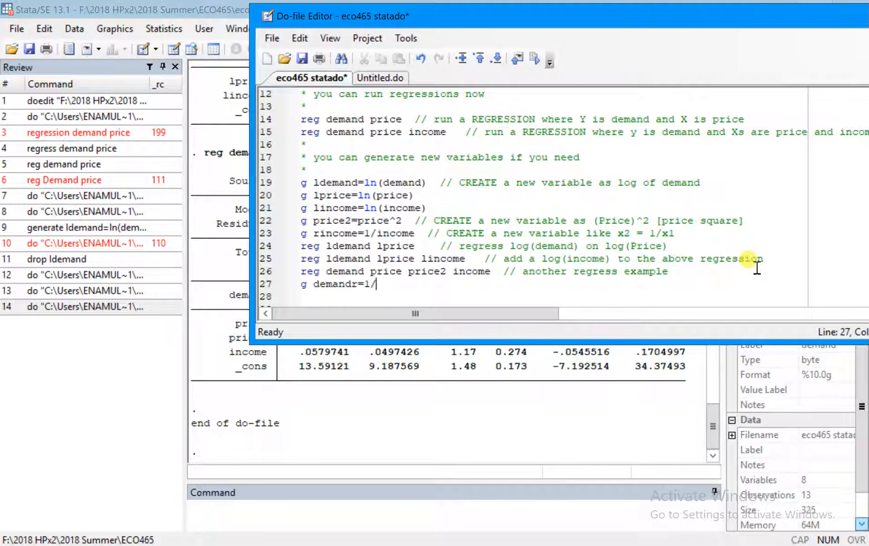
{"action": "type", "text": "demand"}
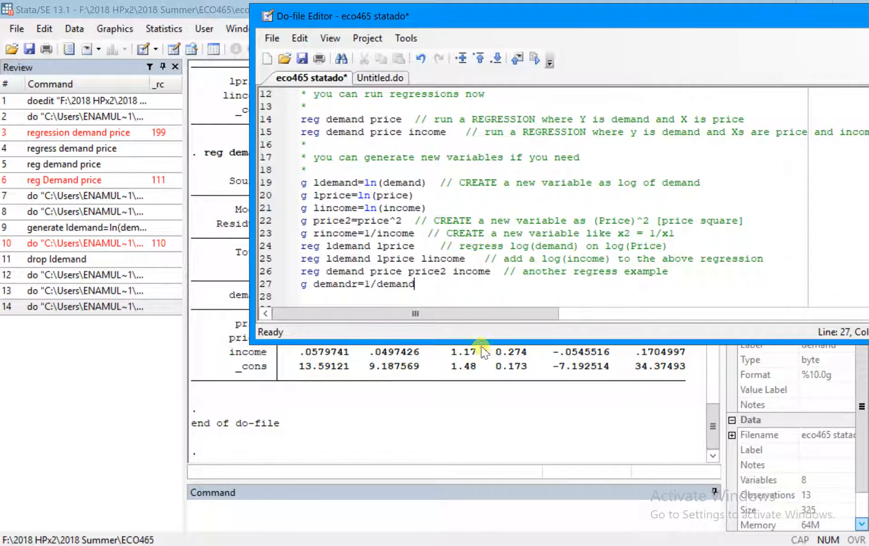
Run only do-file line 27 to generate demandr as the reciprocal of demand
{"action": "left_click", "coordinate": [395, 292]}
{"action": "triple_click", "coordinate": [371, 273]}
{"action": "key", "text": "ctrl+d"}
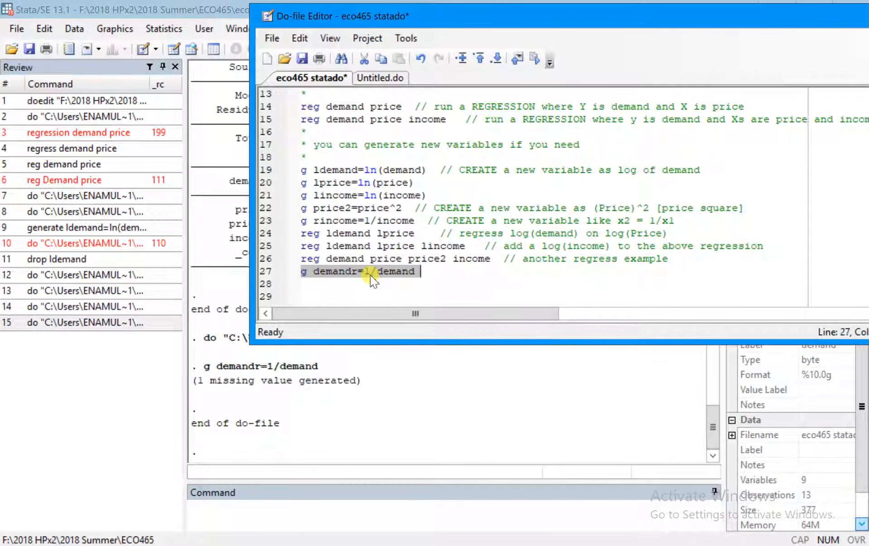
Examine the demandr column in the data editor and compare its missing row with the original demand values
{"action": "left_click", "coordinate": [223, 415]}
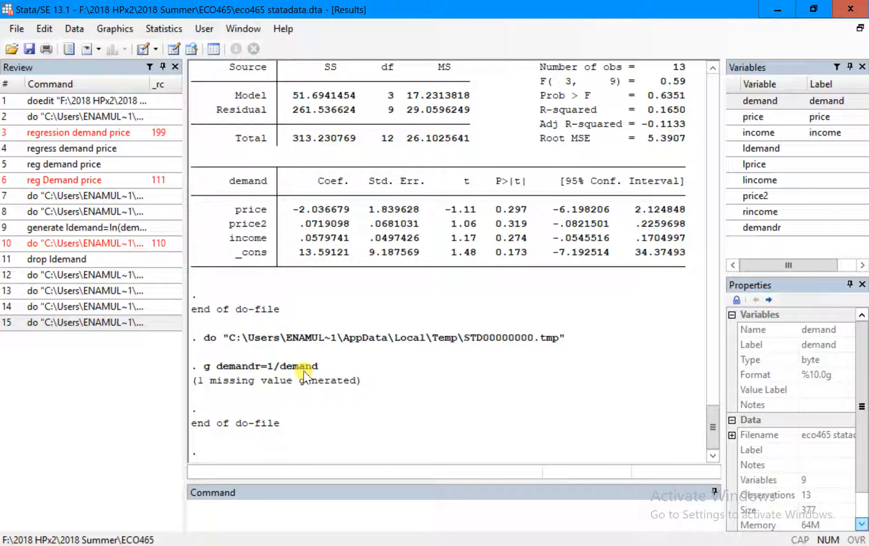
{"action": "left_click", "coordinate": [174, 49]}
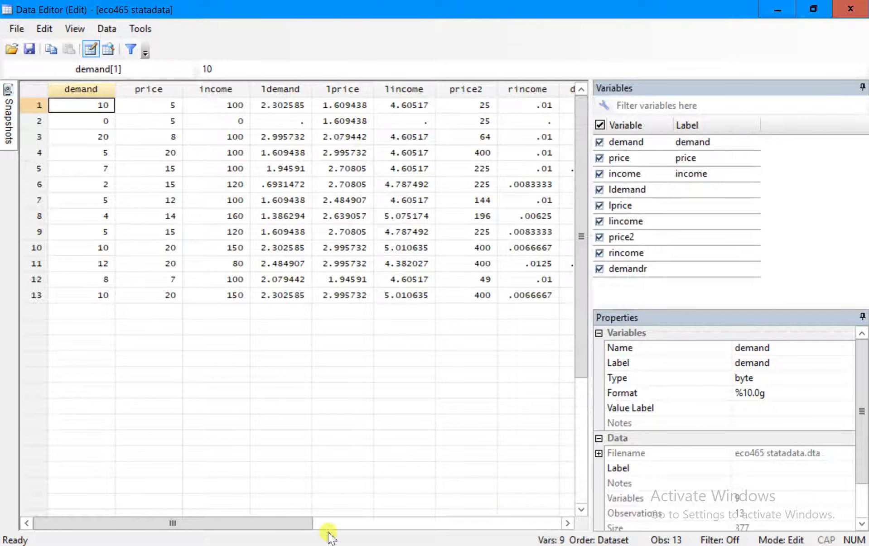
{"action": "left_click_drag", "start_coordinate": [267, 526], "coordinate": [347, 520]}
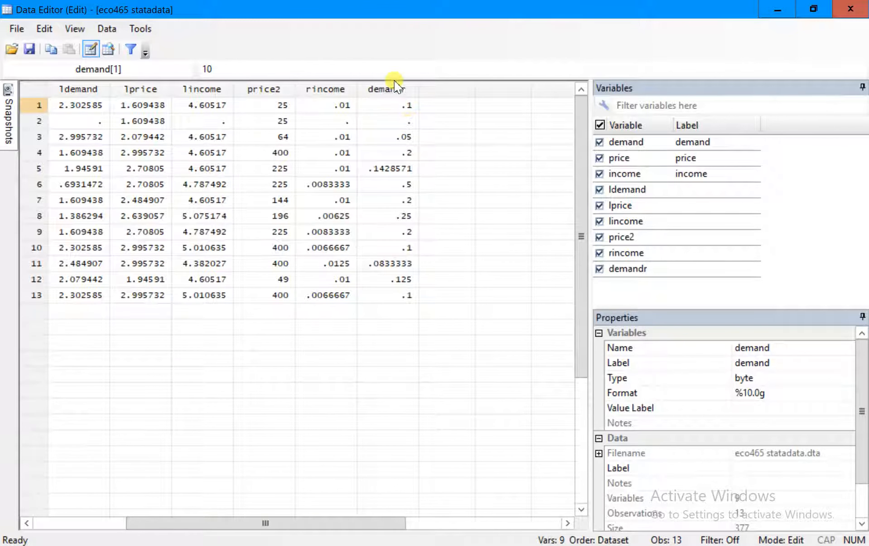
{"action": "left_click_drag", "start_coordinate": [303, 525], "coordinate": [192, 528]}
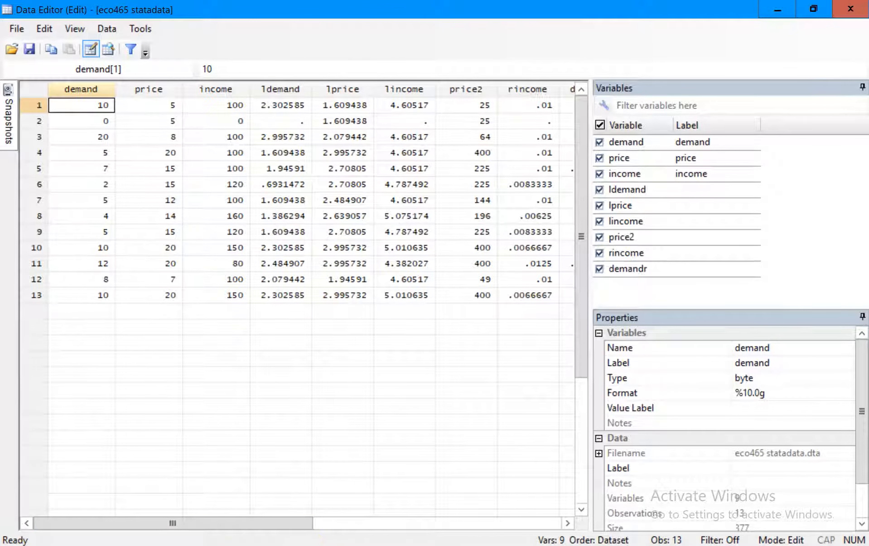
{"action": "key", "text": "alt+Tab"}
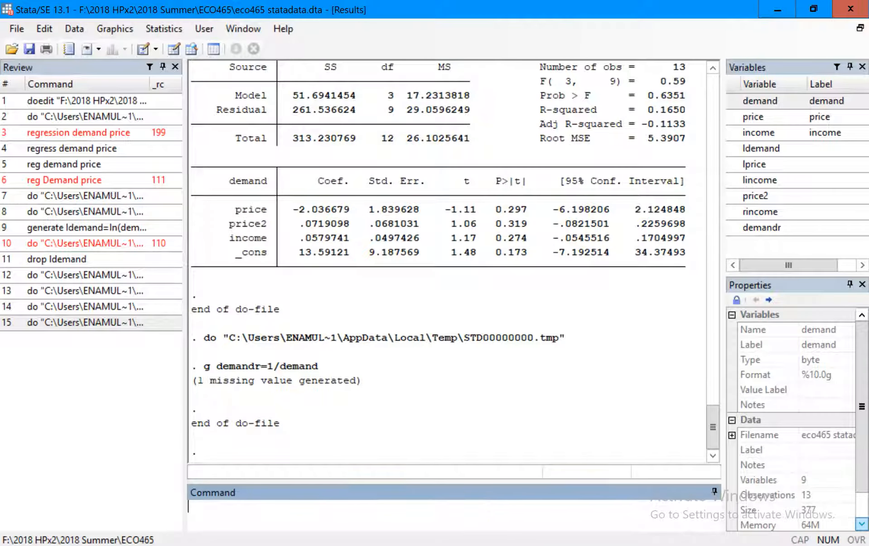
Return to the do-file eco465 statado and save it with the new demandr line
{"action": "key", "text": "alt+Tab"}
{"action": "key", "text": "alt+Tab"}
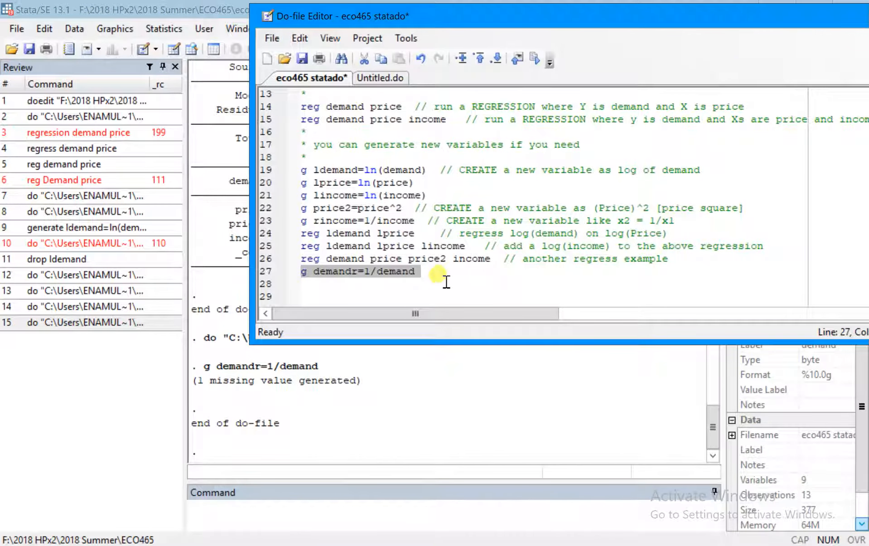
{"action": "left_click", "coordinate": [446, 282]}
{"action": "left_click", "coordinate": [303, 59]}
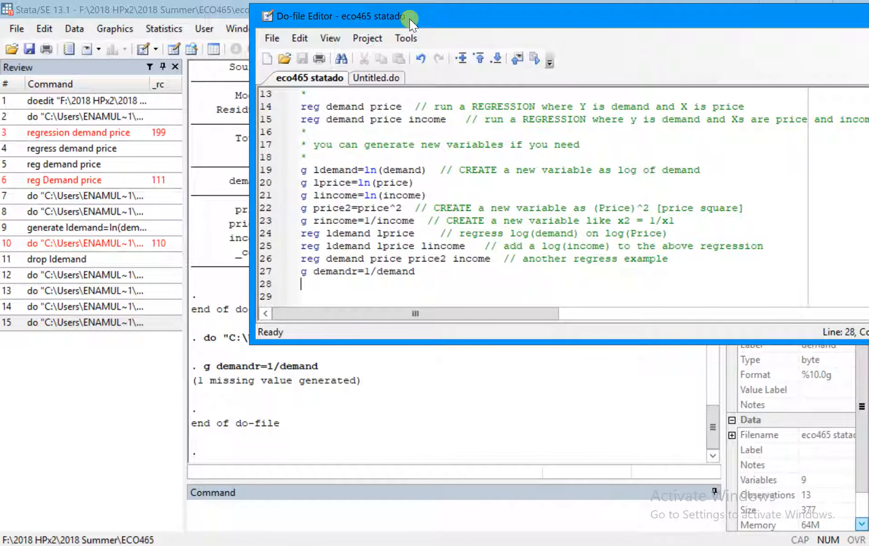
Insert a stopping line xx below the save command in the do-file, run the whole file, and check the output
{"action": "scroll", "coordinate": [424, 306], "scroll_direction": "up", "scroll_amount": 4}
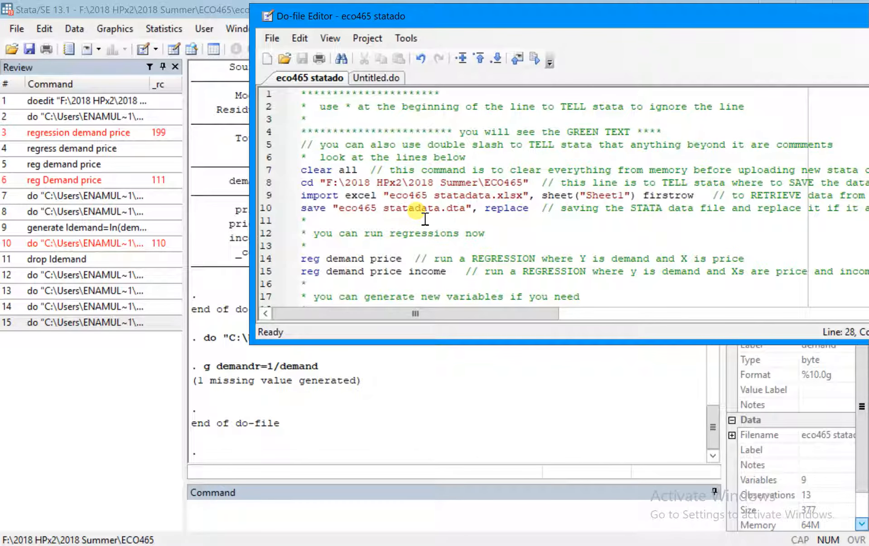
{"action": "left_click", "coordinate": [334, 225]}
{"action": "key", "text": "Home"}
{"action": "key", "text": "Return"}
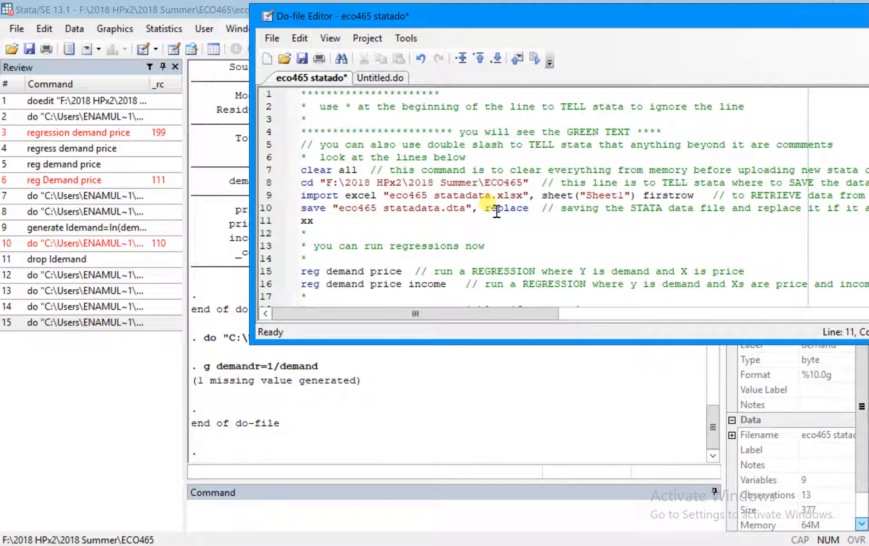
{"action": "key", "text": "ctrl+d"}
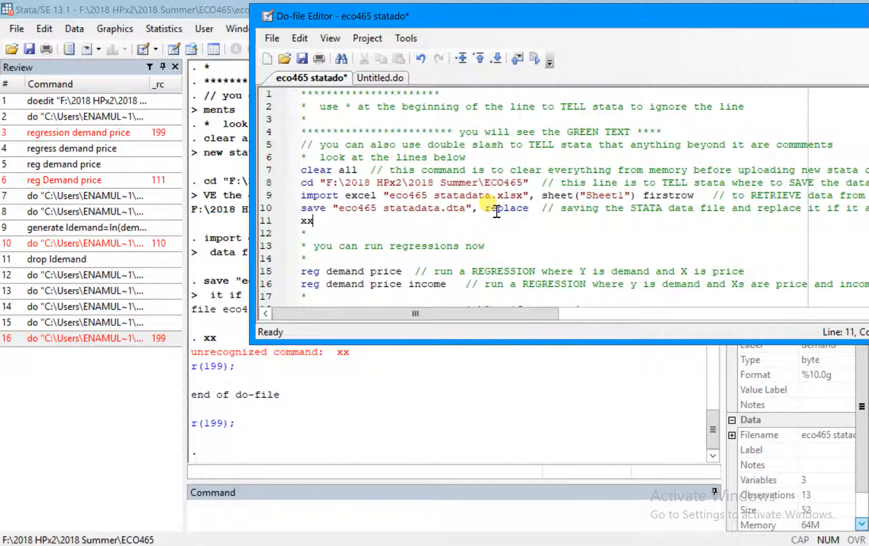
{"action": "left_click", "coordinate": [216, 338]}
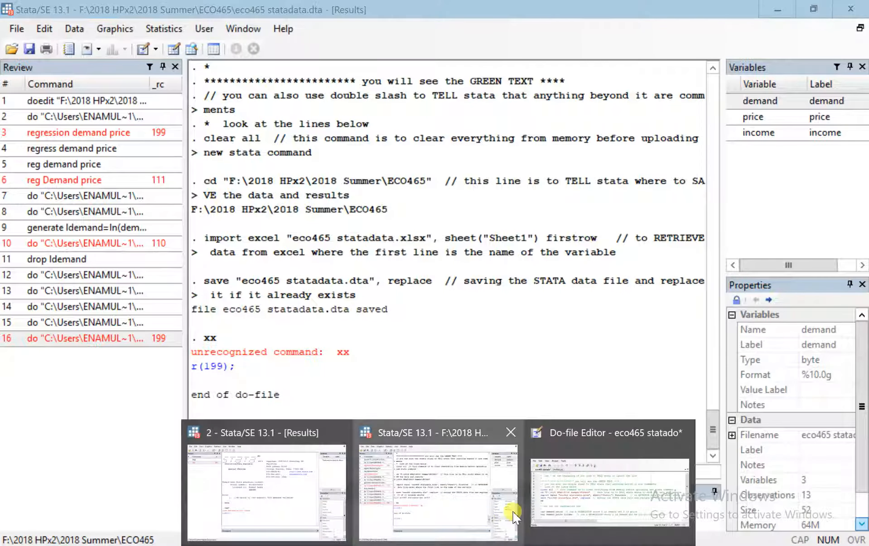
Remove the xx line from the do-file and run the entire file
{"action": "left_click", "coordinate": [548, 506]}
{"action": "key", "text": "BackSpace"}
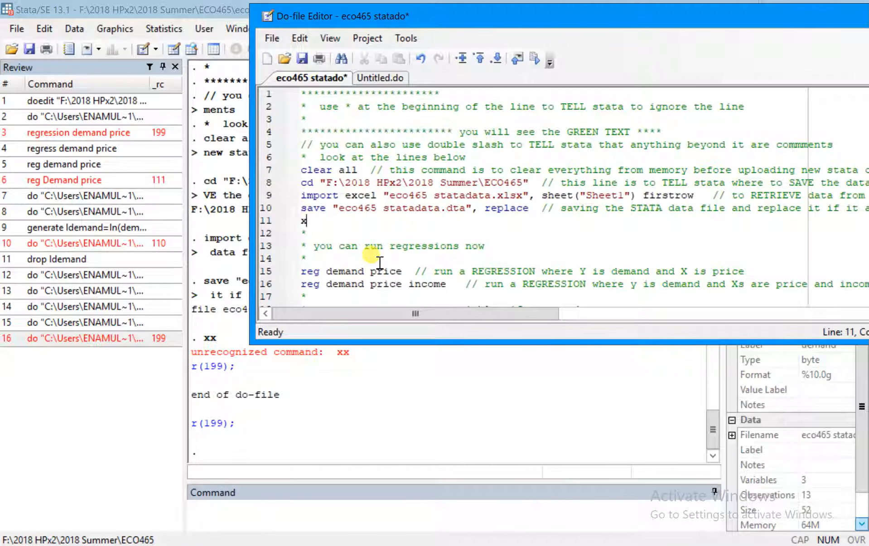
{"action": "key", "text": "Delete"}
{"action": "key", "text": "ctrl+d"}
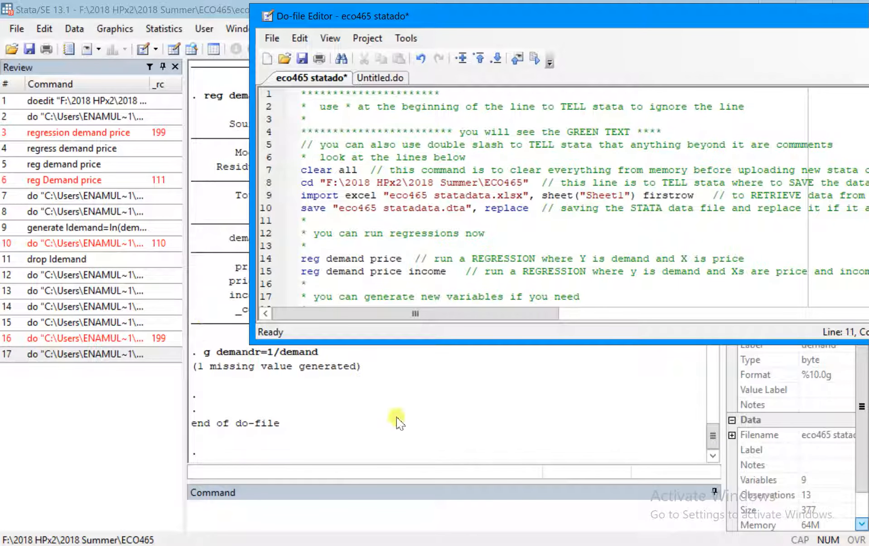
Save the eco465 statado do-file and close the Do-file Editor
{"action": "left_click_drag", "start_coordinate": [770, 16], "coordinate": [643, 35]}
{"action": "left_click", "coordinate": [174, 79]}
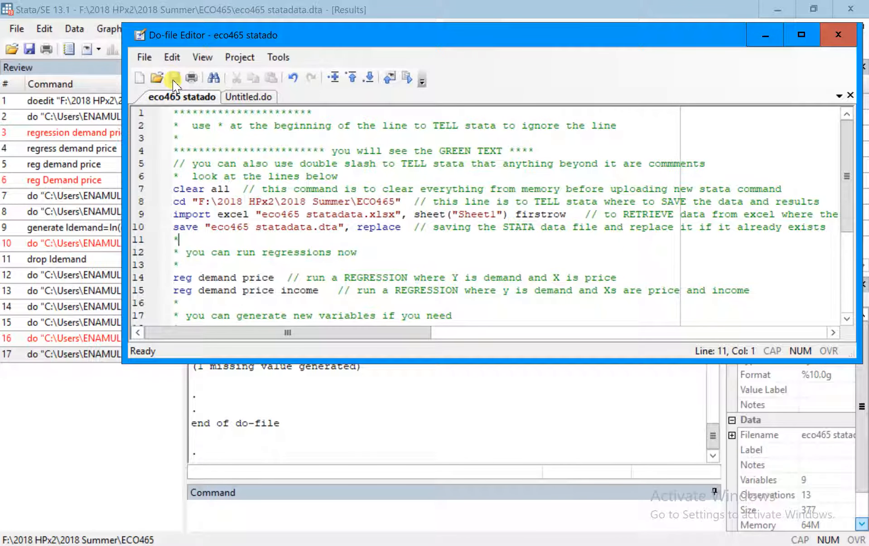
{"action": "scroll", "coordinate": [317, 241], "scroll_direction": "down", "scroll_amount": 4}
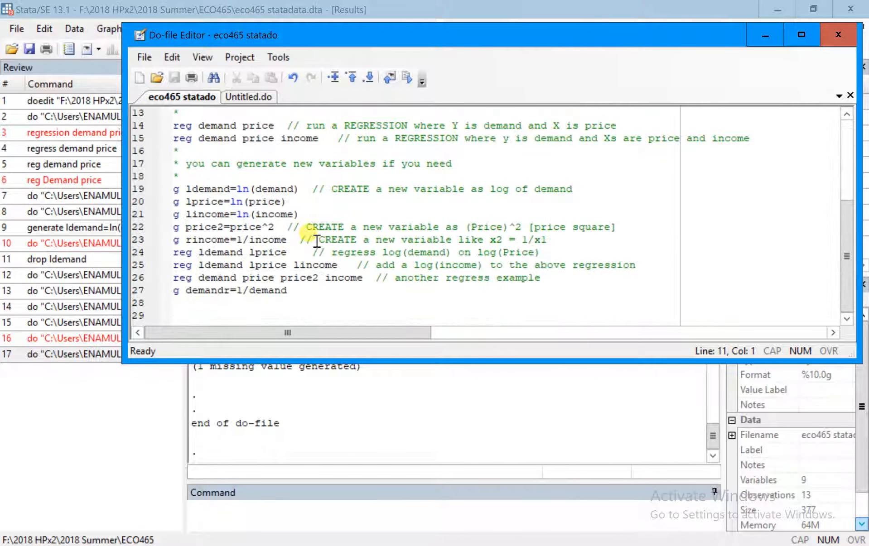
{"action": "left_click", "coordinate": [843, 37]}
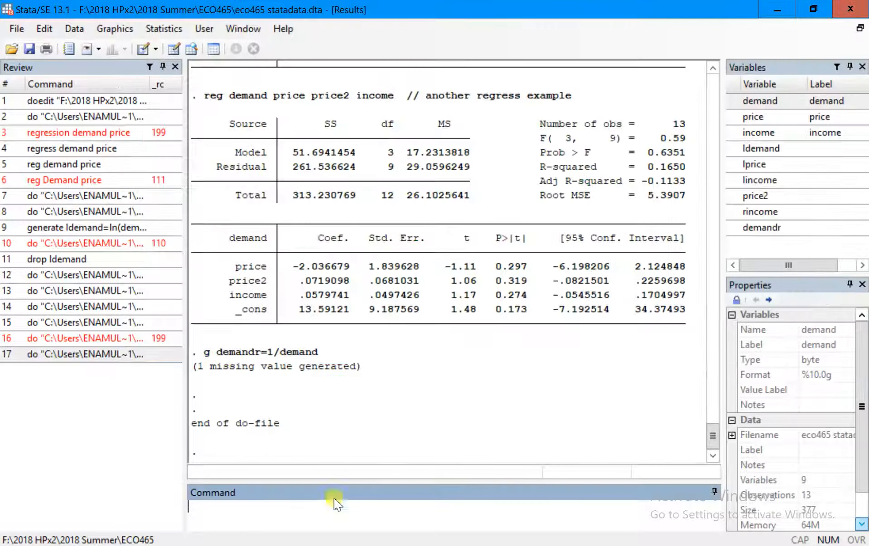
Run the command help help, read the syntax and example topics in the remarks, and close the help viewer
{"action": "left_click", "coordinate": [297, 512]}
{"action": "type", "text": "help help"}
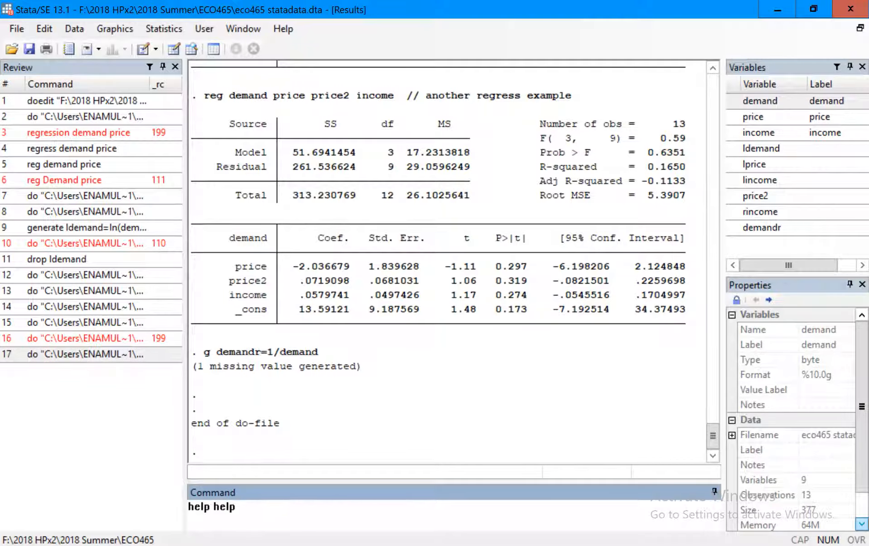
{"action": "key", "text": "Return"}
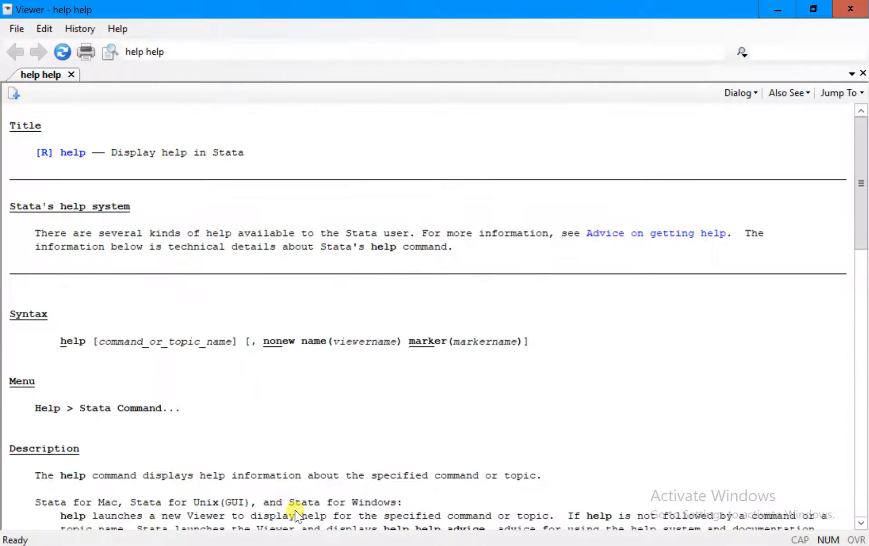
{"action": "scroll", "coordinate": [295, 233], "scroll_direction": "down", "scroll_amount": 8}
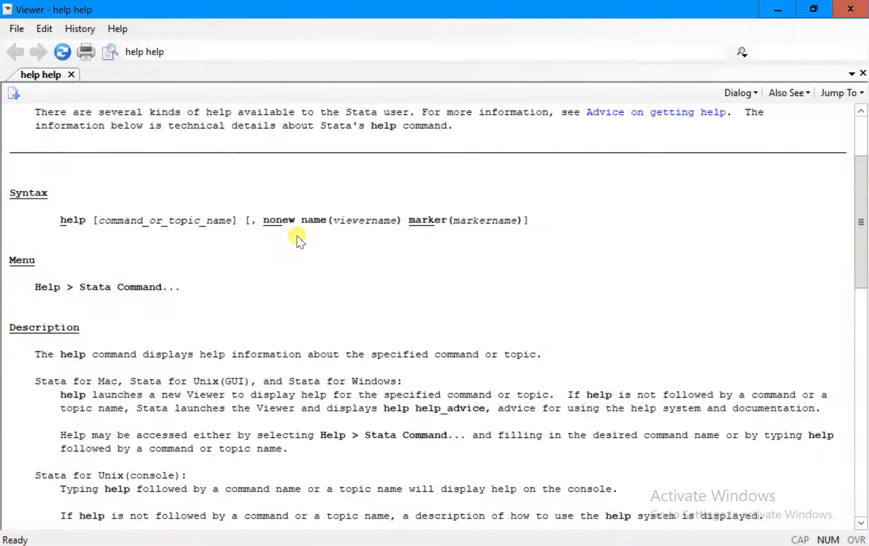
{"action": "scroll", "coordinate": [309, 275], "scroll_direction": "down", "scroll_amount": 9}
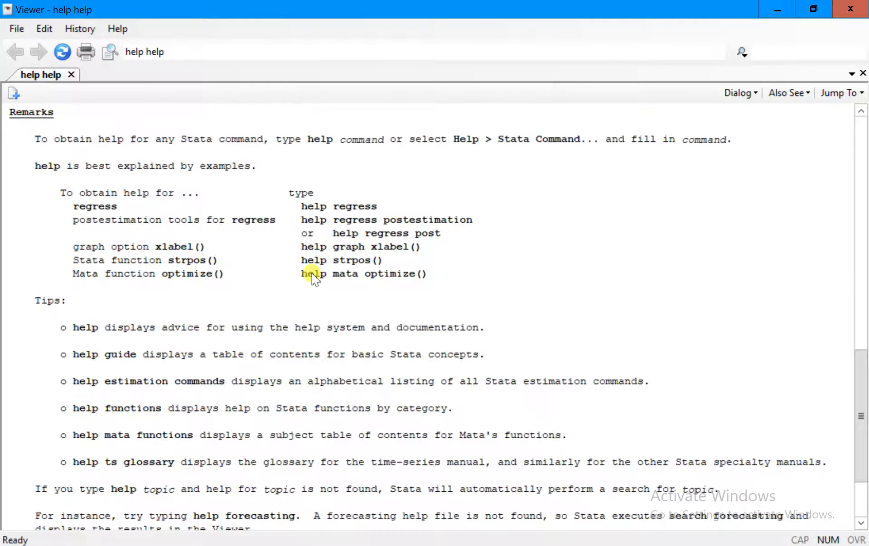
{"action": "left_click", "coordinate": [850, 8]}
Run the command help generate, read the syntax and the generate and replace examples, and close the help viewer
{"action": "type", "text": "help"}
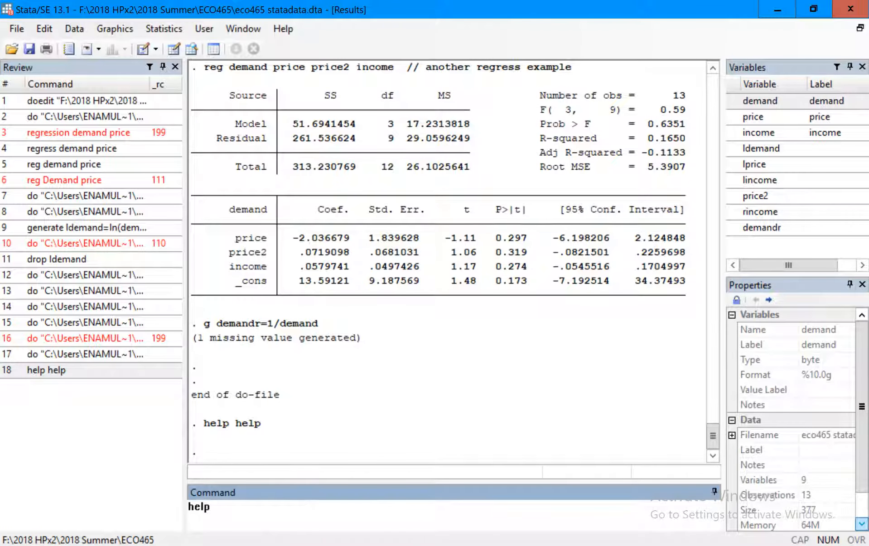
{"action": "type", "text": " generate"}
{"action": "key", "text": "Return"}
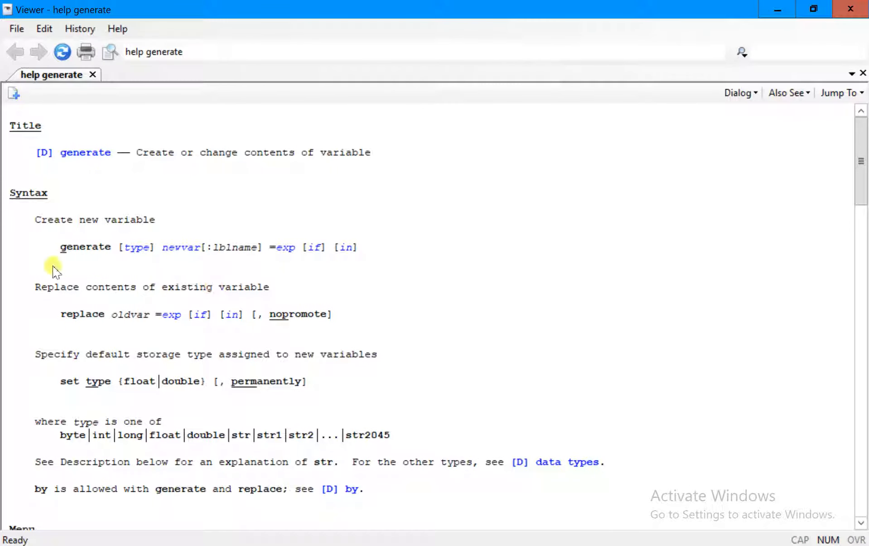
{"action": "scroll", "coordinate": [103, 265], "scroll_direction": "down", "scroll_amount": 20}
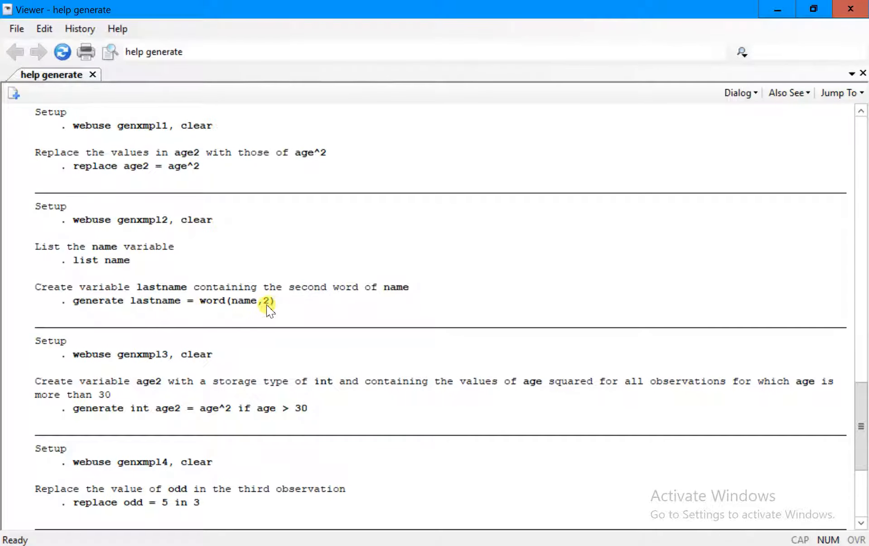
{"action": "scroll", "coordinate": [269, 310], "scroll_direction": "down", "scroll_amount": 4}
{"action": "scroll", "coordinate": [270, 310], "scroll_direction": "down", "scroll_amount": 1}
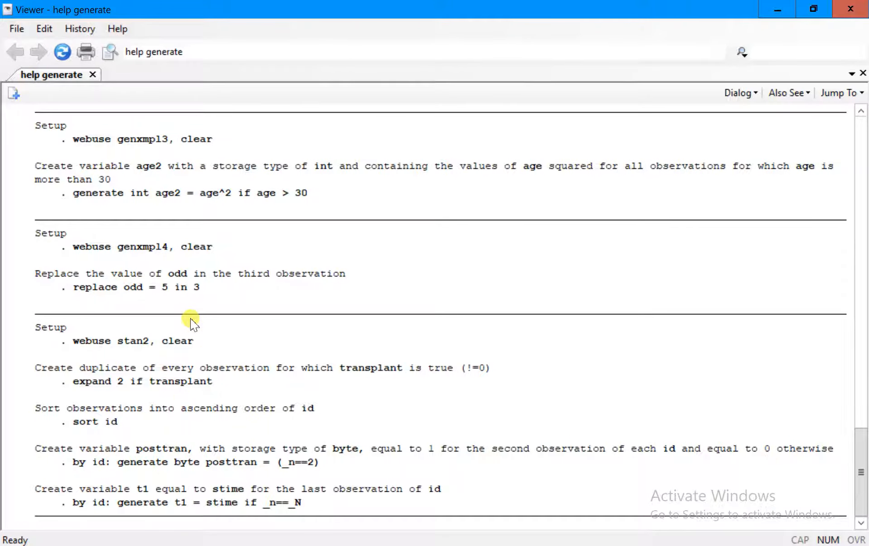
{"action": "scroll", "coordinate": [192, 322], "scroll_direction": "up", "scroll_amount": 2}
{"action": "scroll", "coordinate": [192, 323], "scroll_direction": "up", "scroll_amount": 3}
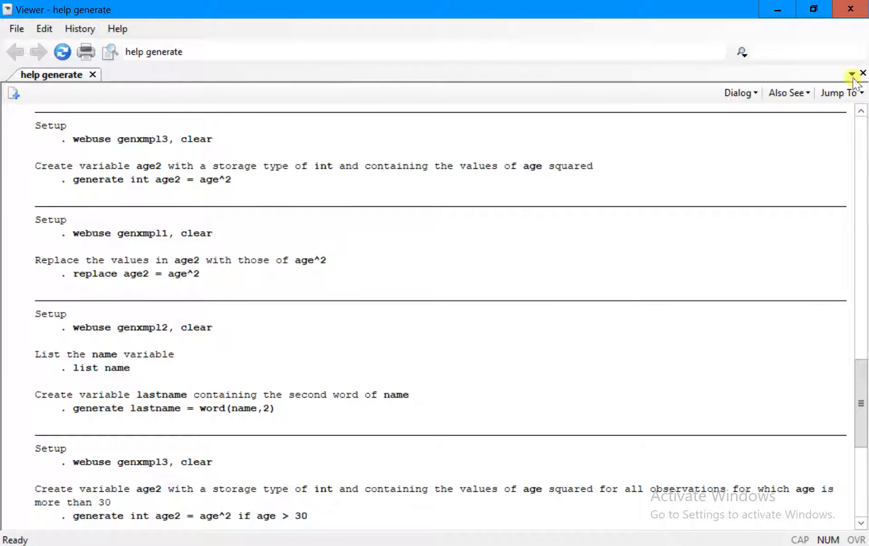
{"action": "left_click", "coordinate": [850, 9]}
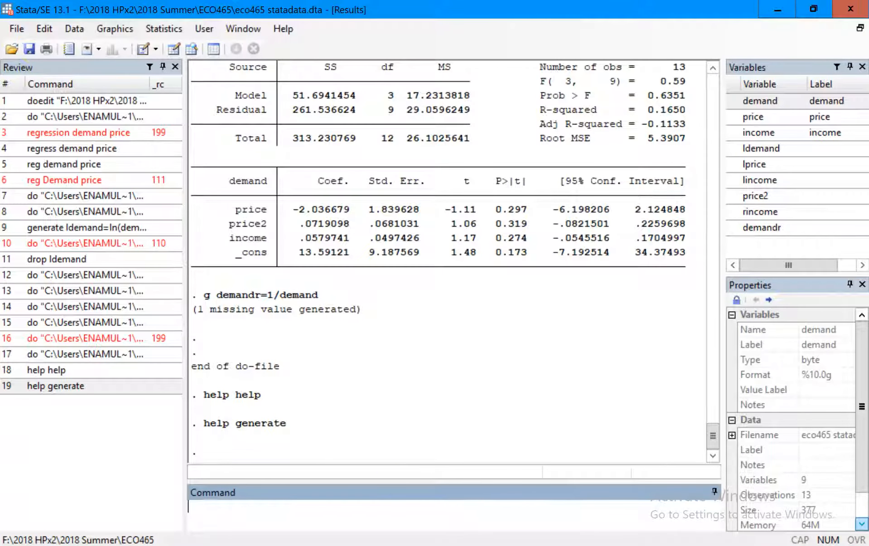
Exit the Stata session with eco465 statadata.dta without saving the data changes
{"action": "left_click", "coordinate": [438, 545]}
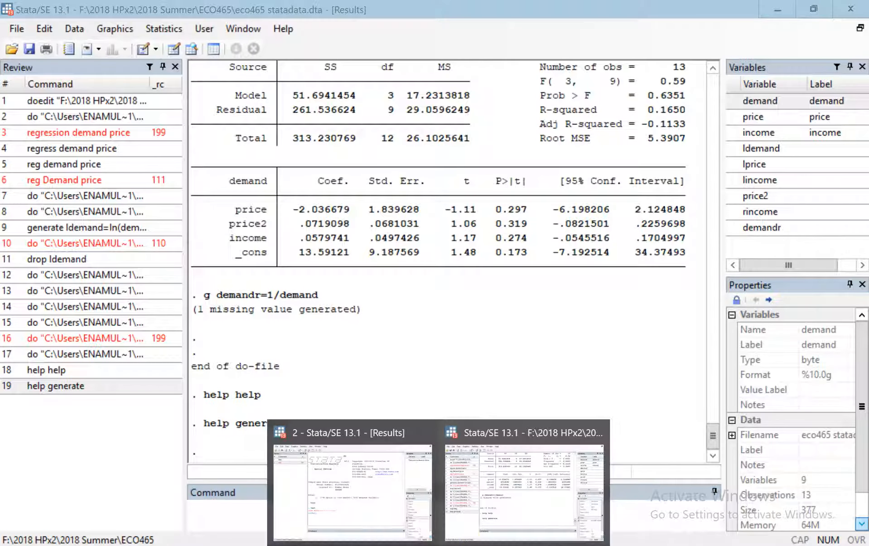
{"action": "left_click", "coordinate": [521, 514]}
{"action": "left_click", "coordinate": [863, 6]}
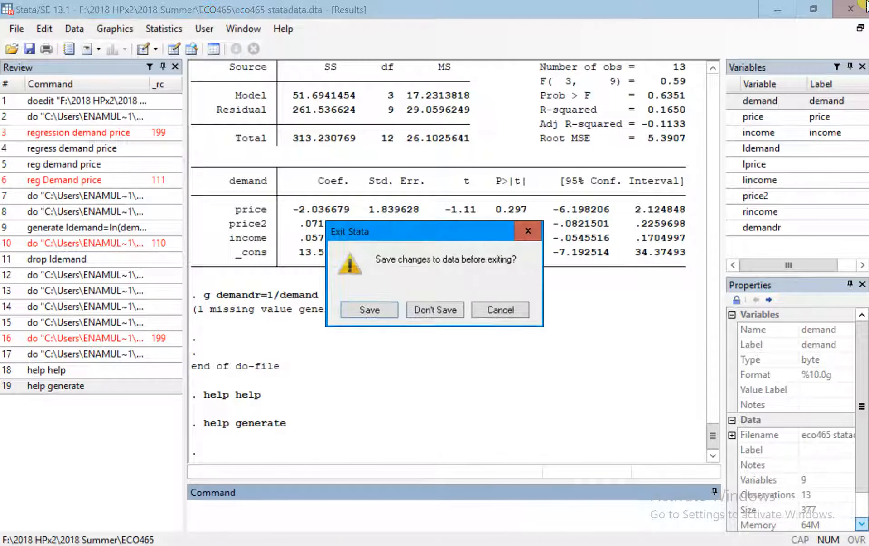
{"action": "left_click", "coordinate": [435, 311]}
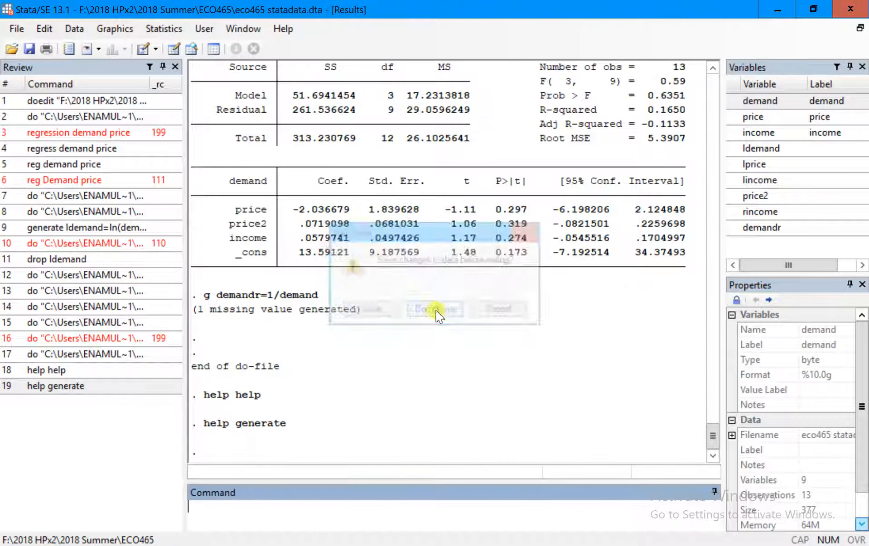